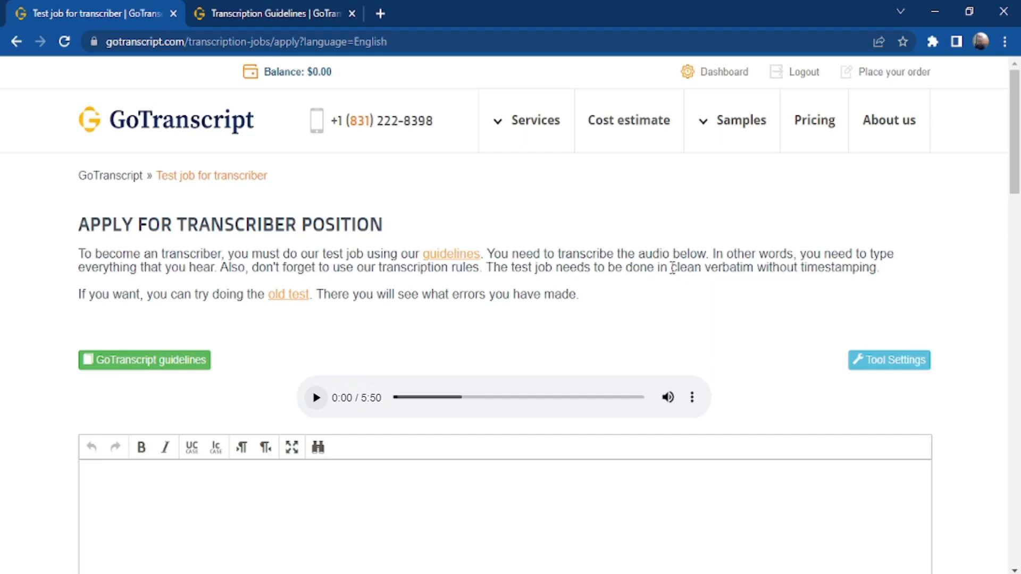
Highlight the "clean verbatim" requirement on the transcriber test page and download the test audio.
left_click_drag(672, 268, 753, 270)
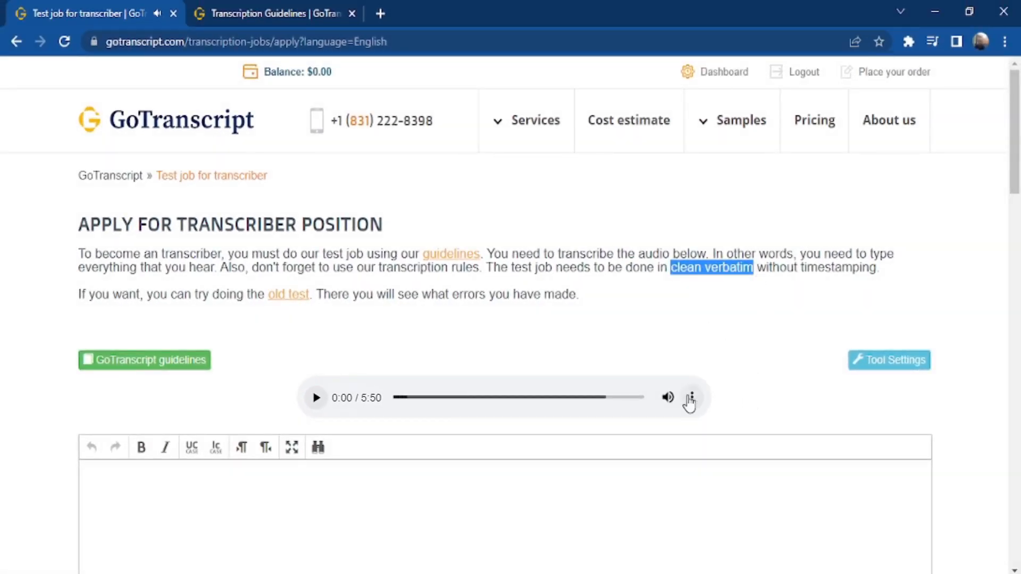
left_click(691, 398)
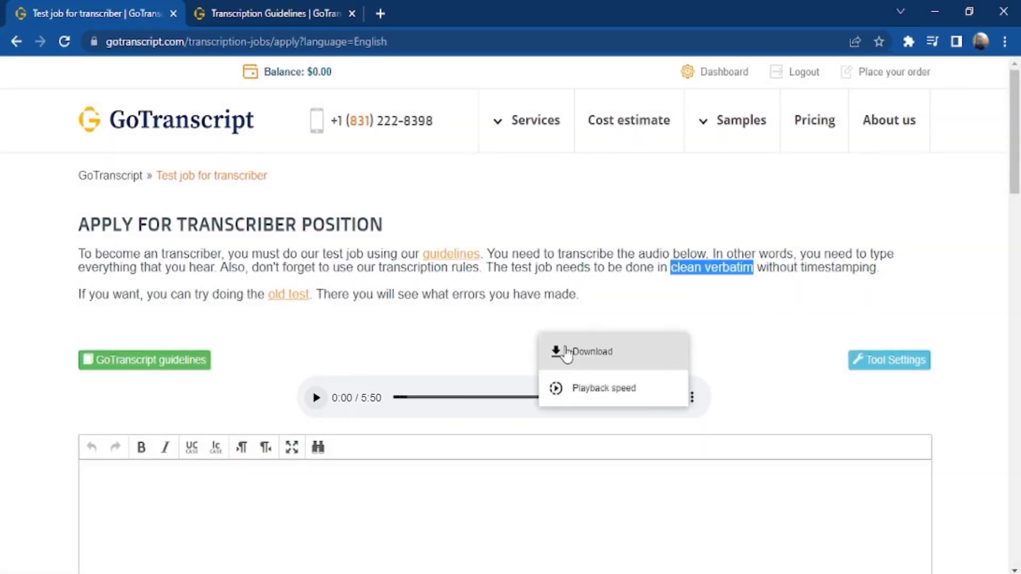
left_click(590, 350)
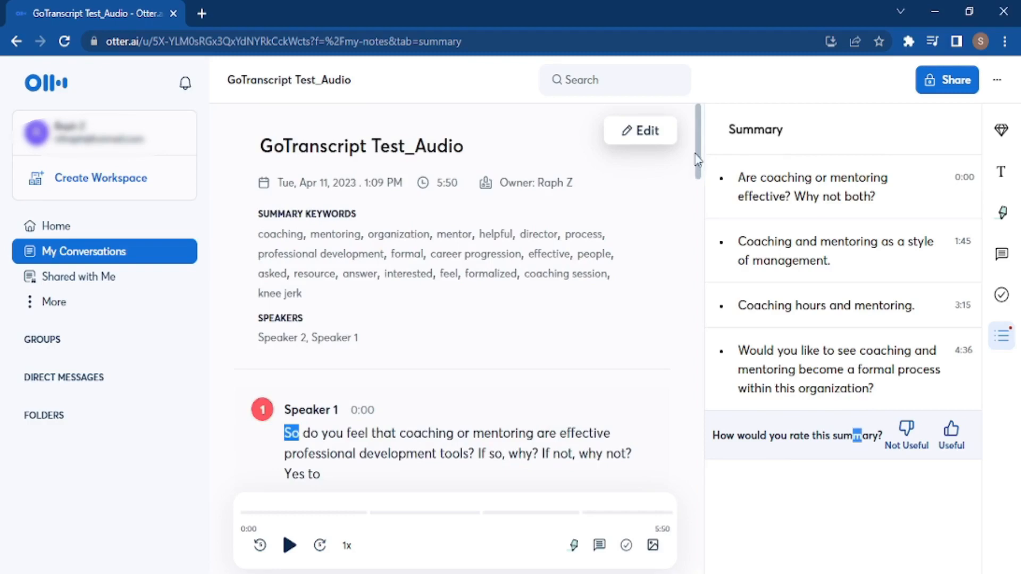
In Otter, look over the start of the GoTranscript Test_Audio transcript and play the recording's opening seconds against it.
left_click_drag(703, 154, 704, 196)
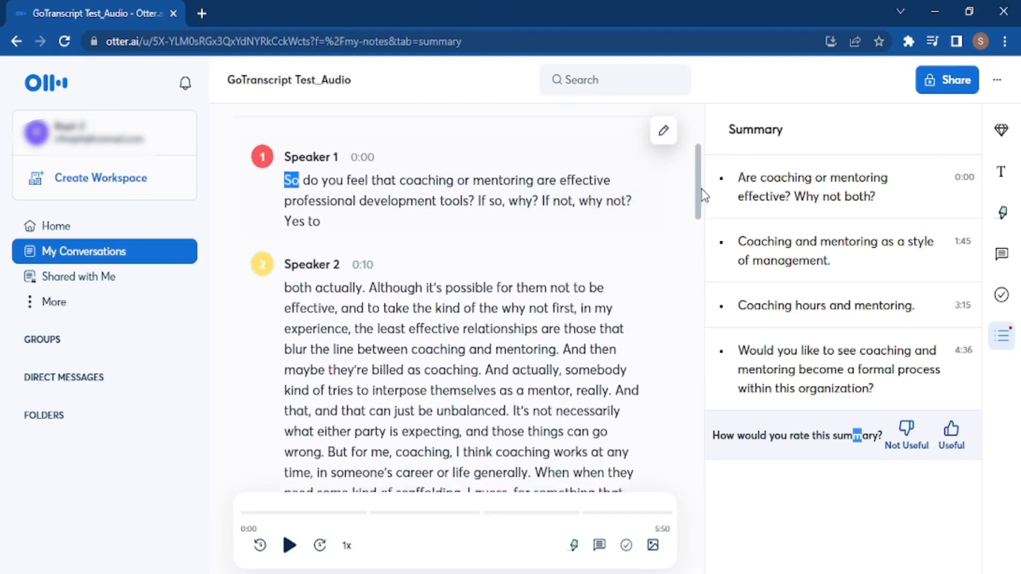
left_click_drag(704, 195, 705, 174)
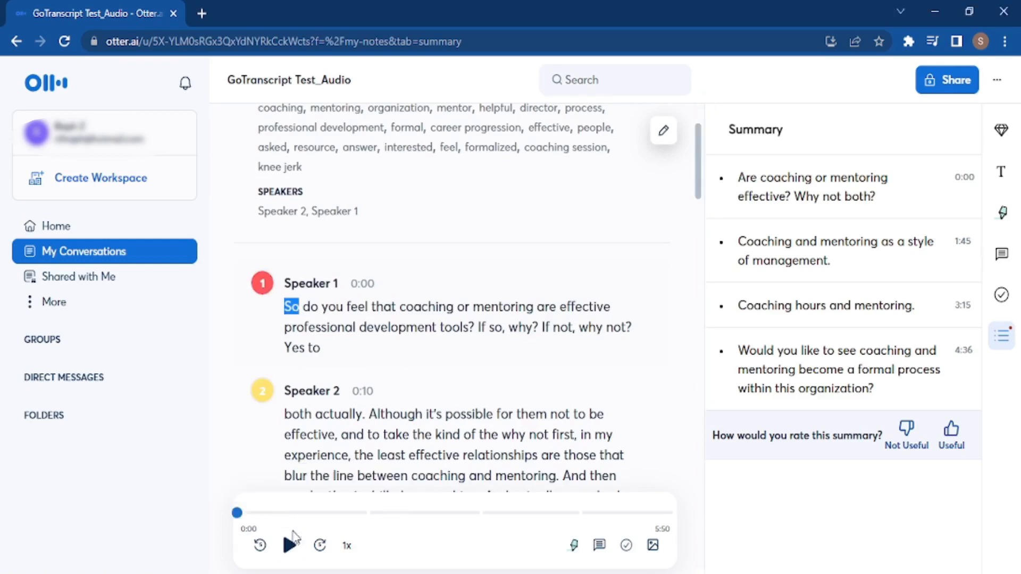
left_click(290, 543)
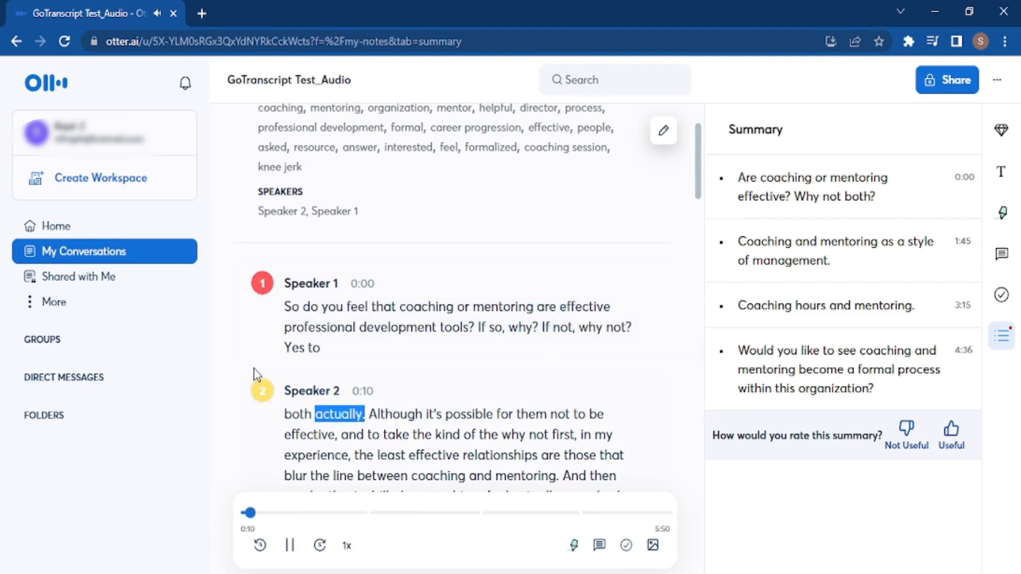
left_click(288, 547)
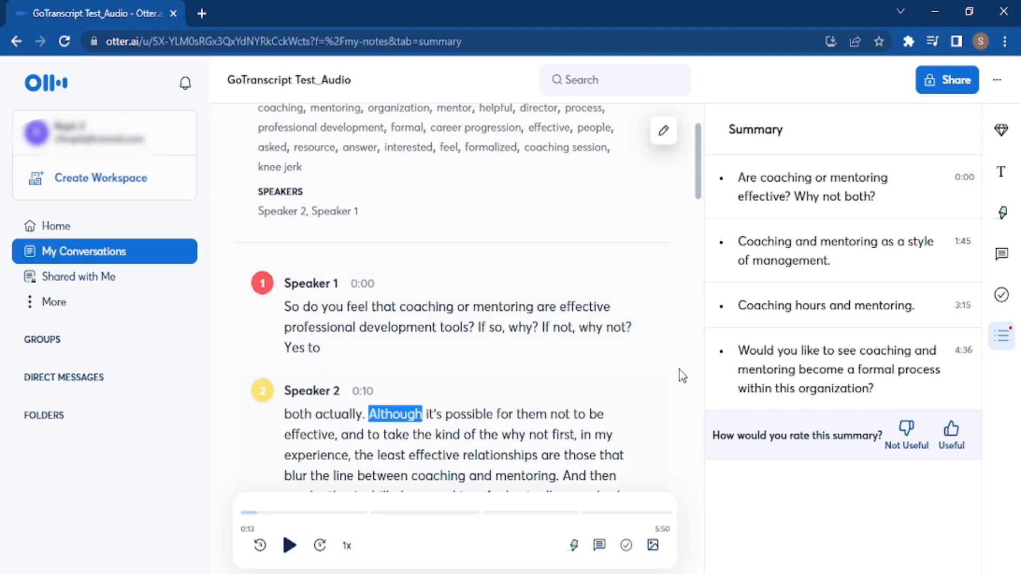
Skim the first paragraphs and replay Speaker 1's opening question up to Speaker 2's first words.
left_click_drag(698, 188, 702, 197)
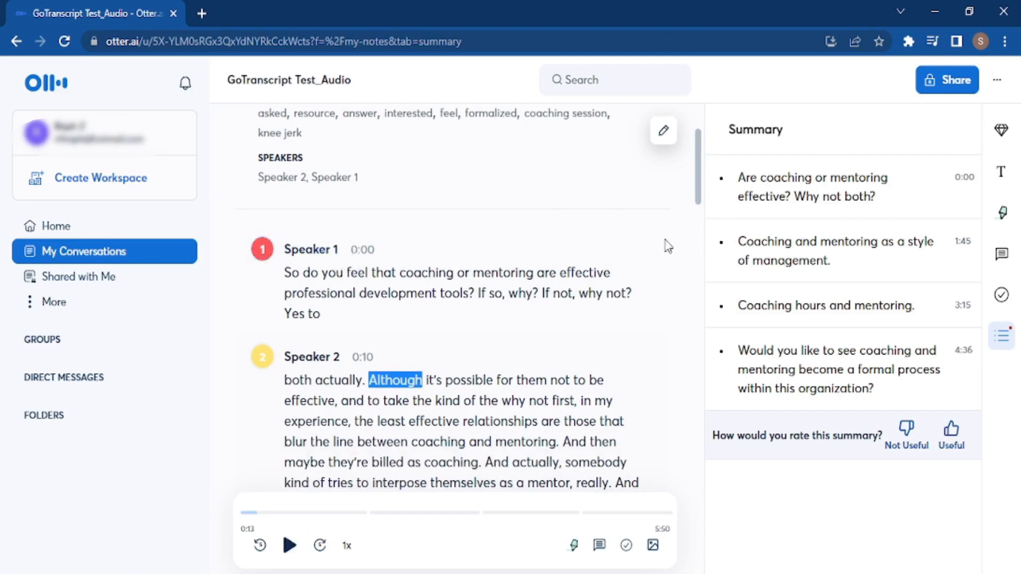
left_click_drag(699, 202, 691, 258)
scroll(691, 256, "up", 1)
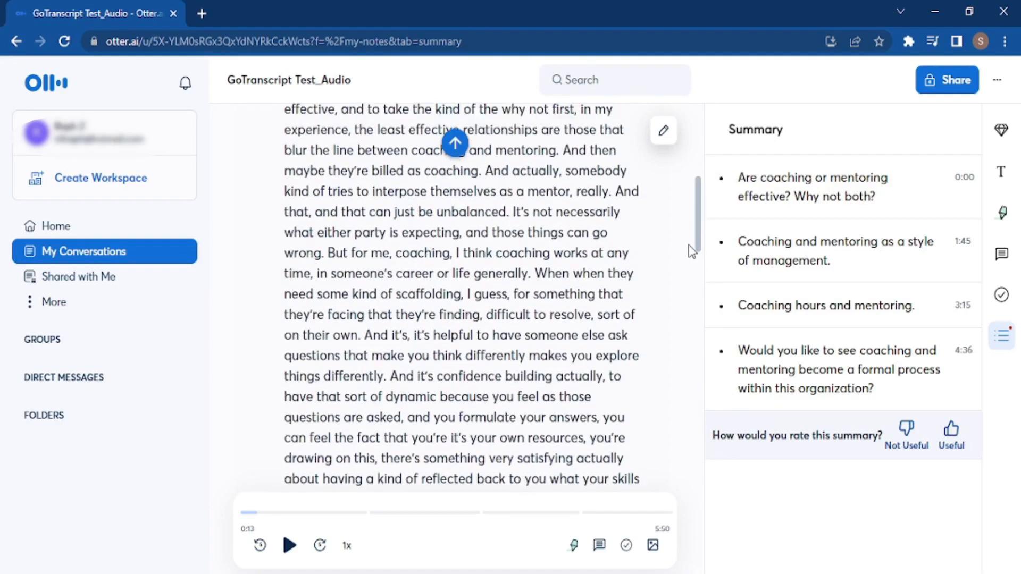
scroll(689, 246, "up", 5)
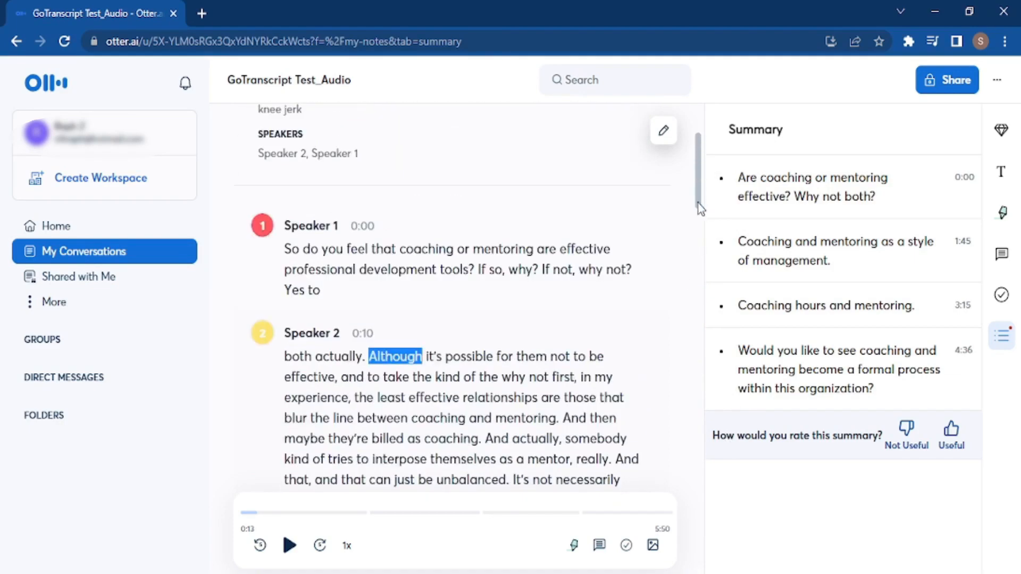
left_click(292, 256)
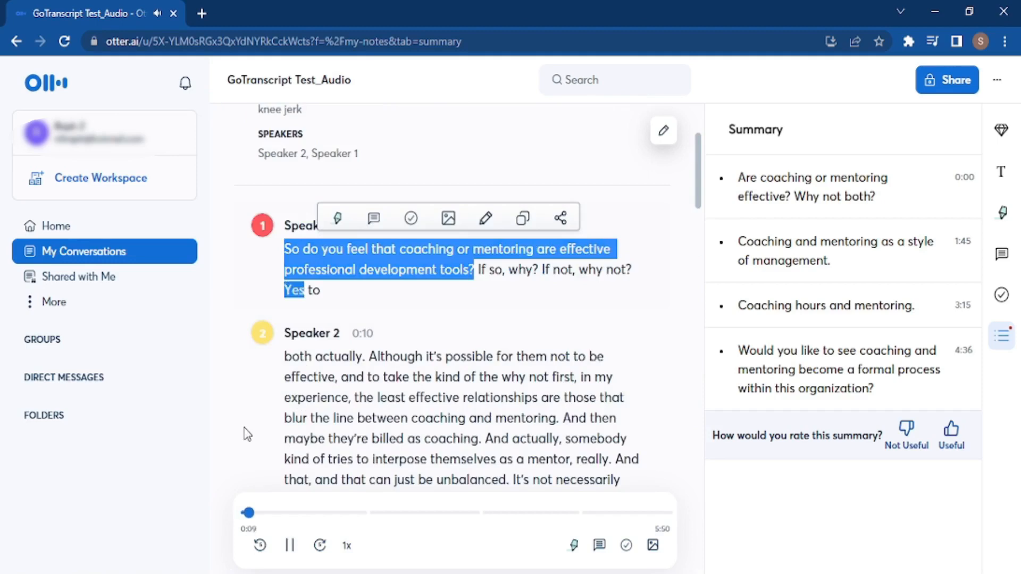
left_click(289, 545)
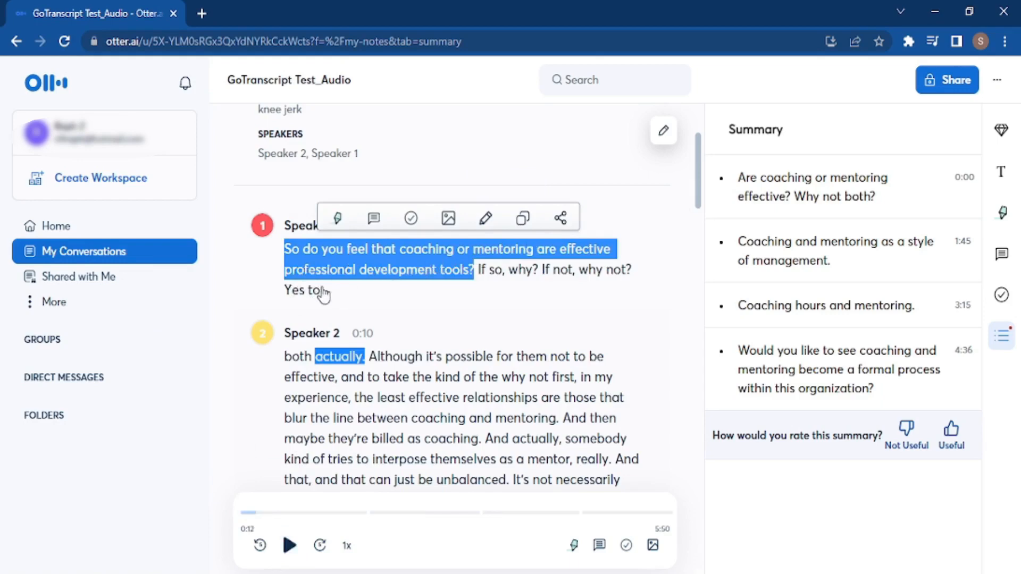
Open the transcript for editing and replay the end of Speaker 1's question to locate the speaker change.
left_click(486, 218)
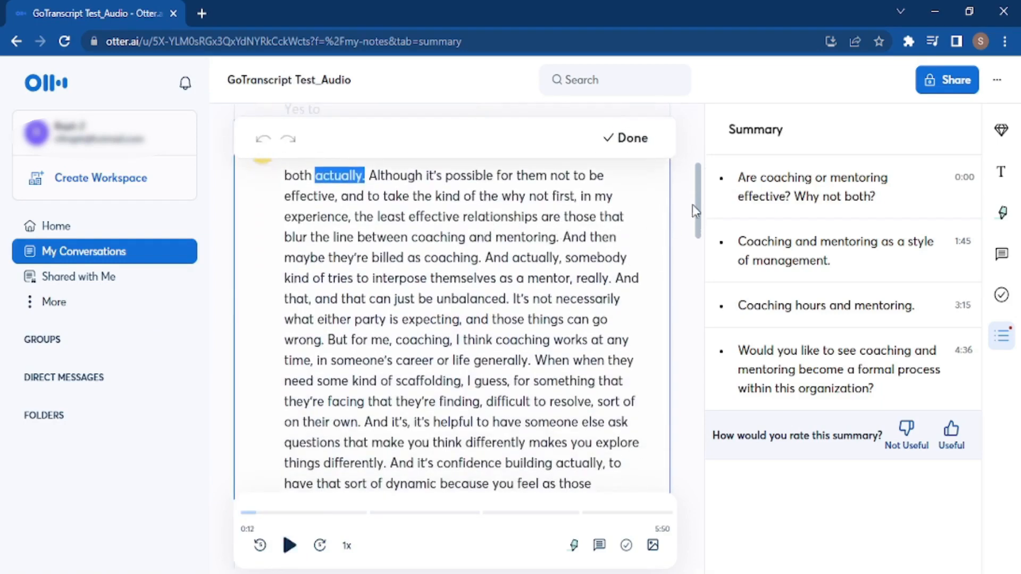
left_click_drag(696, 218, 695, 219)
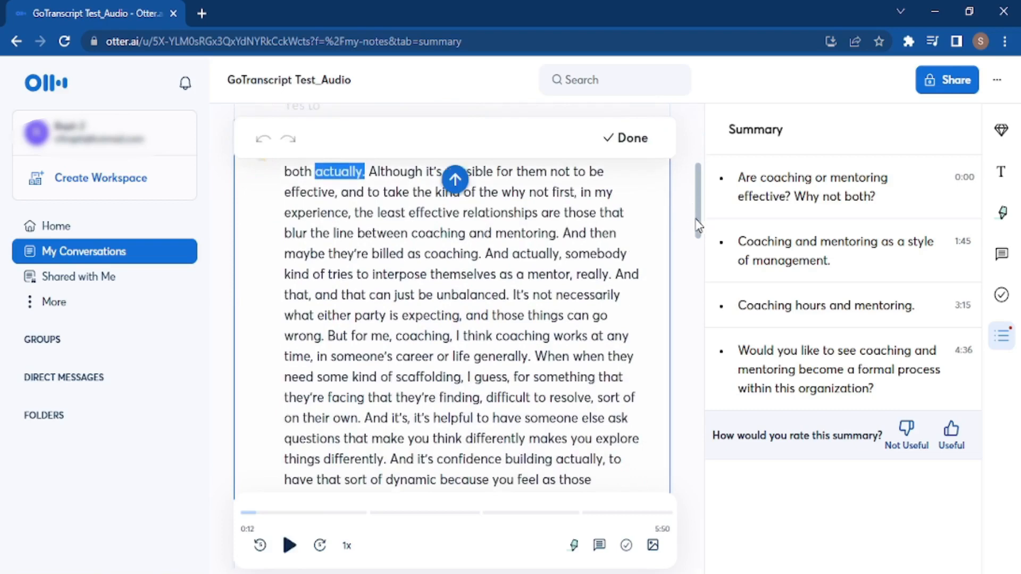
scroll(698, 226, "up", 3)
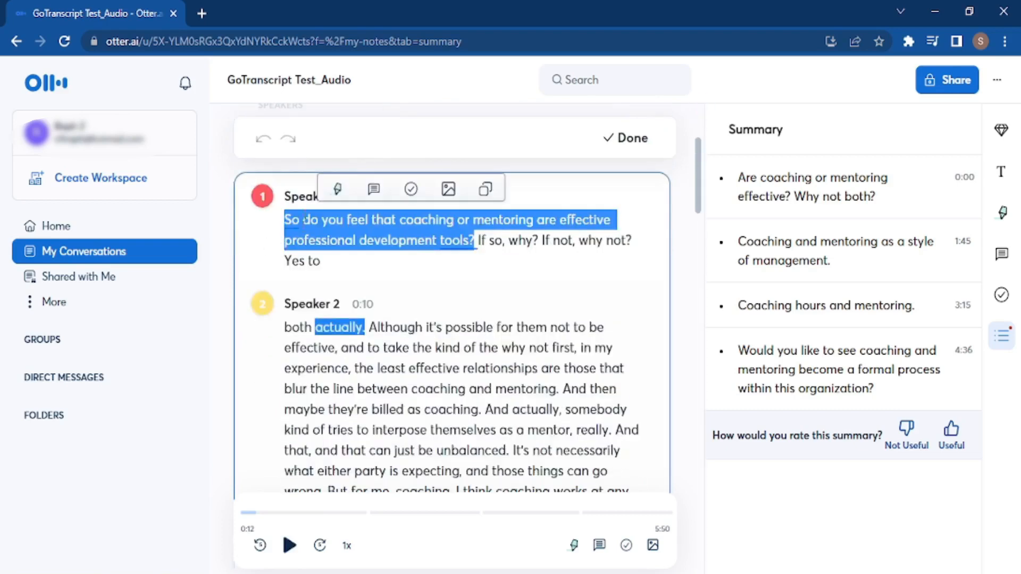
left_click(286, 221)
left_click(290, 545)
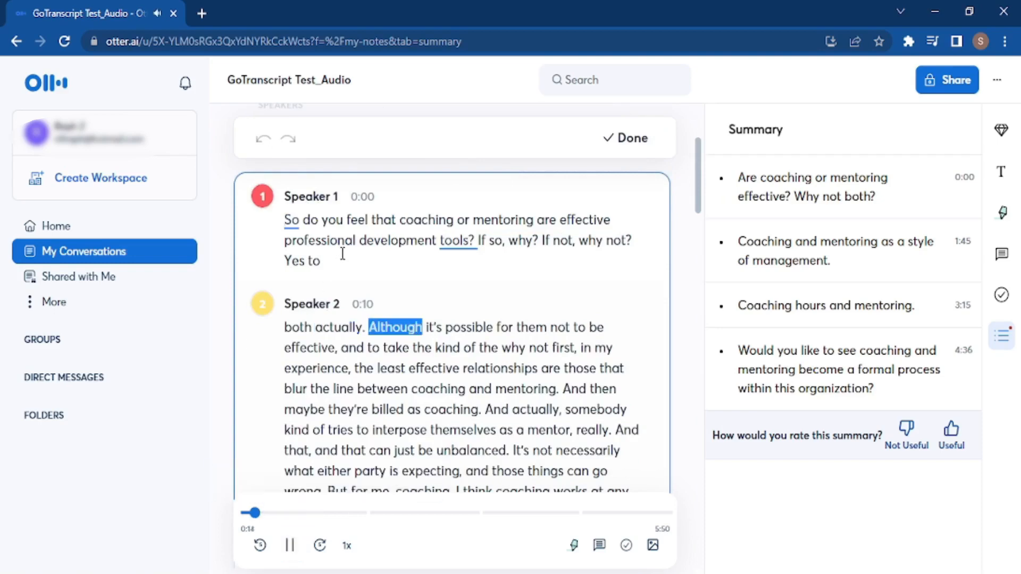
left_click(461, 240)
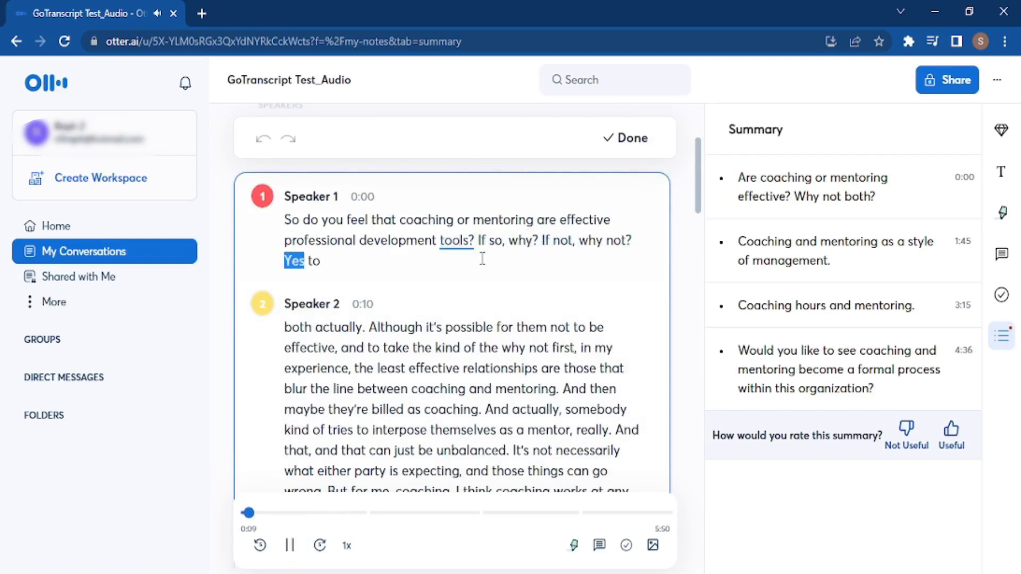
left_click(287, 546)
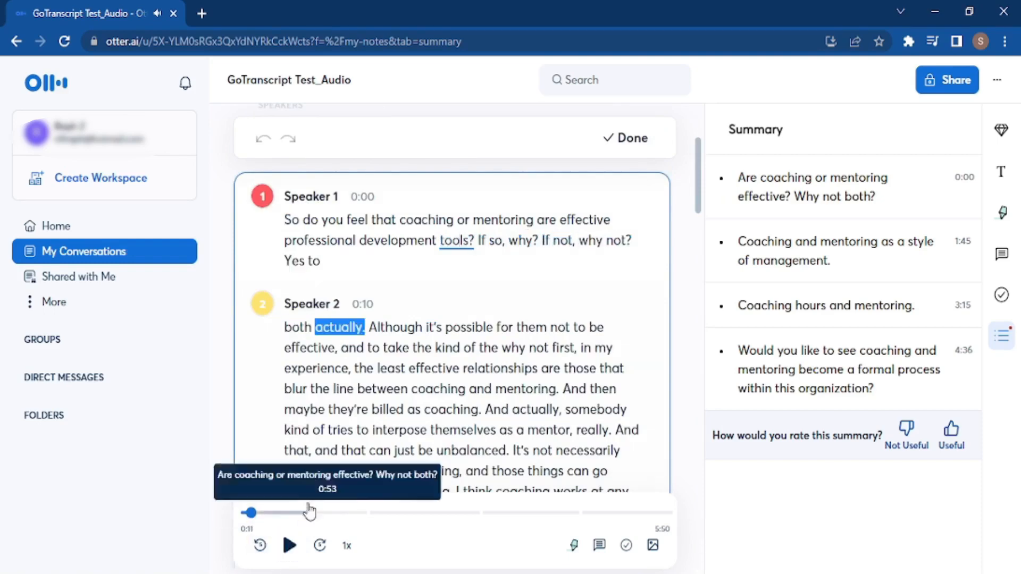
Split "Yes to" off Speaker 1's paragraph after "why not?" and merge it with the following "both actually" paragraph.
left_click(633, 240)
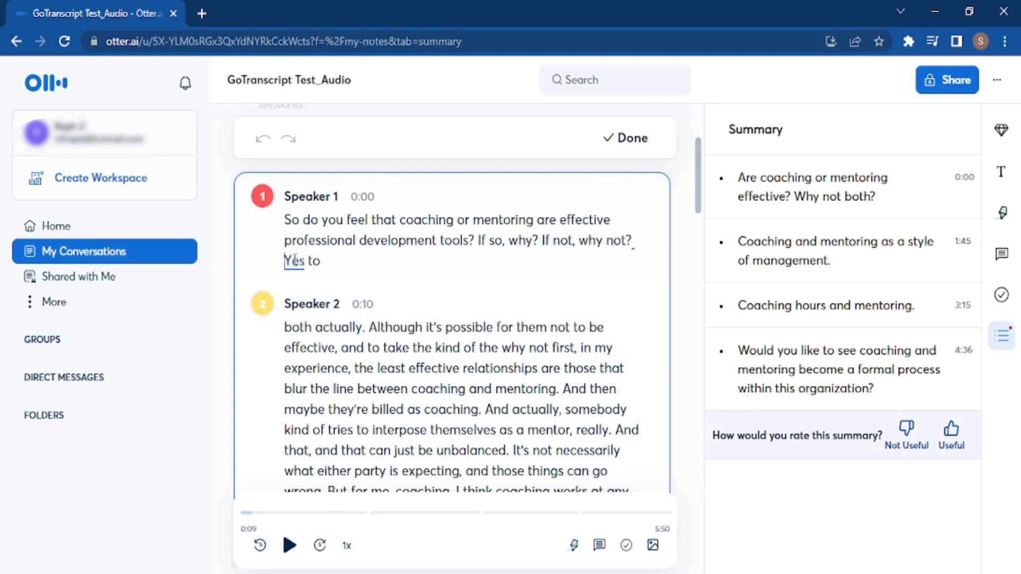
key("Return")
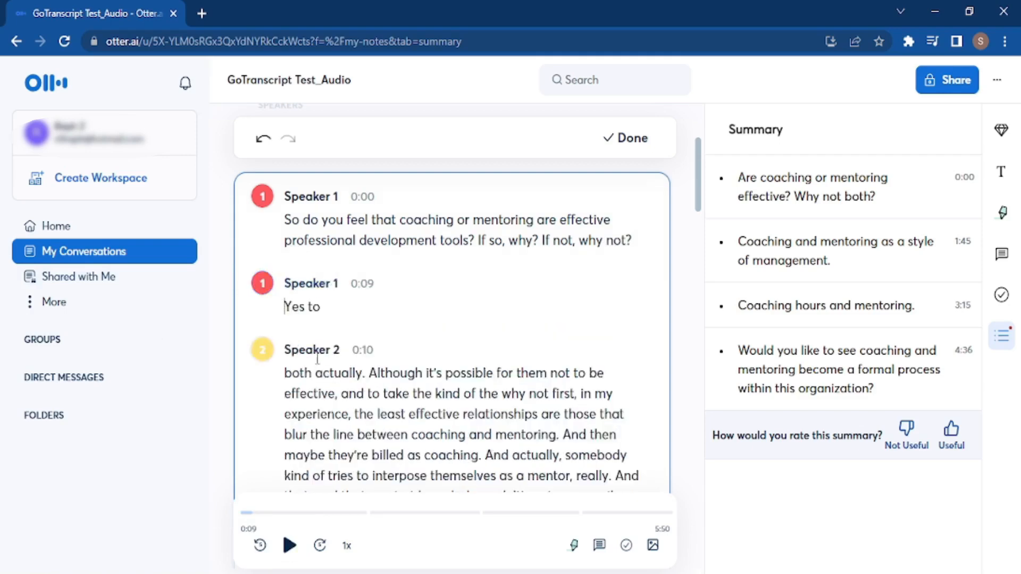
left_click(282, 370)
key("BackSpace")
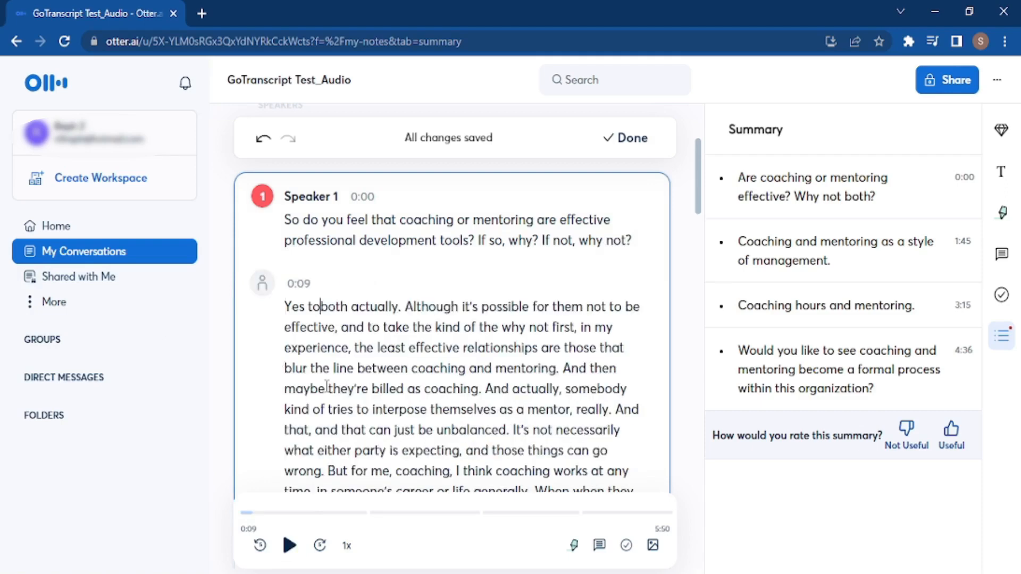
Tag the merged paragraph beginning "Yes to both actually" with the speaker label "Speaker 2".
left_click(264, 286)
type("S")
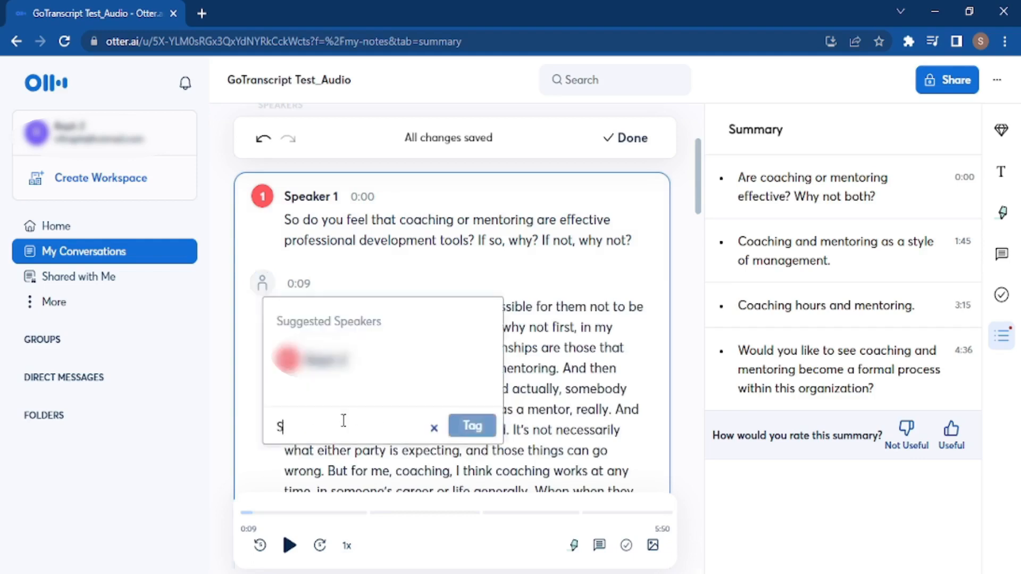
type("peaker 2")
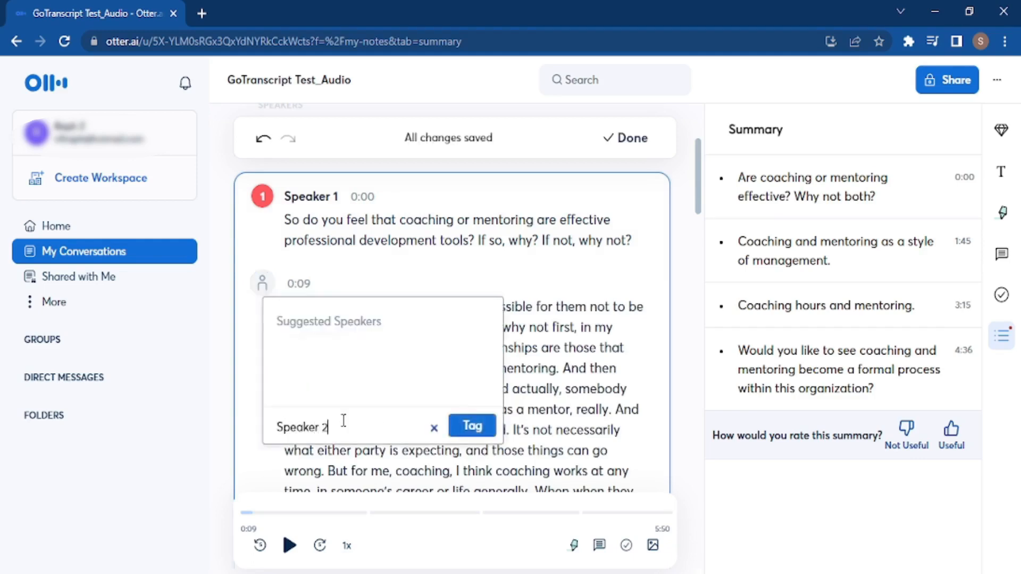
left_click(485, 428)
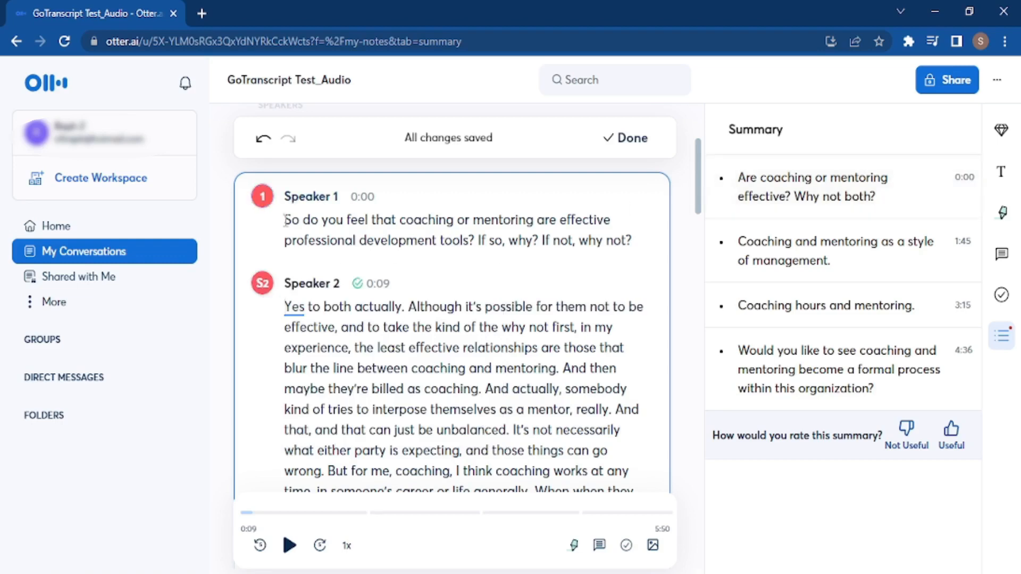
Replay the recording from the opening question, and again from "Although", to check Speaker 2's first sentences.
left_click(292, 219)
left_click(290, 545)
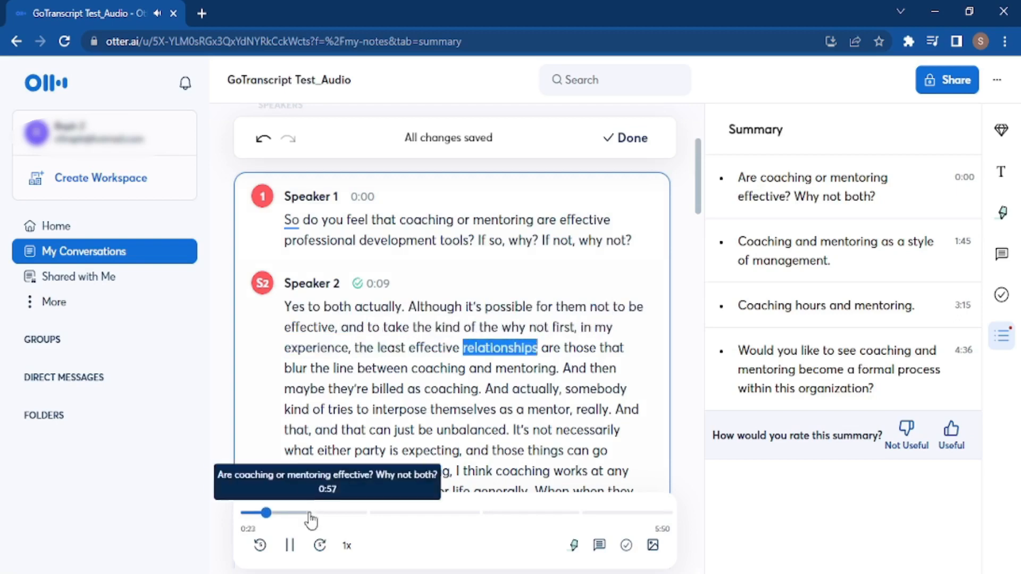
left_click(291, 544)
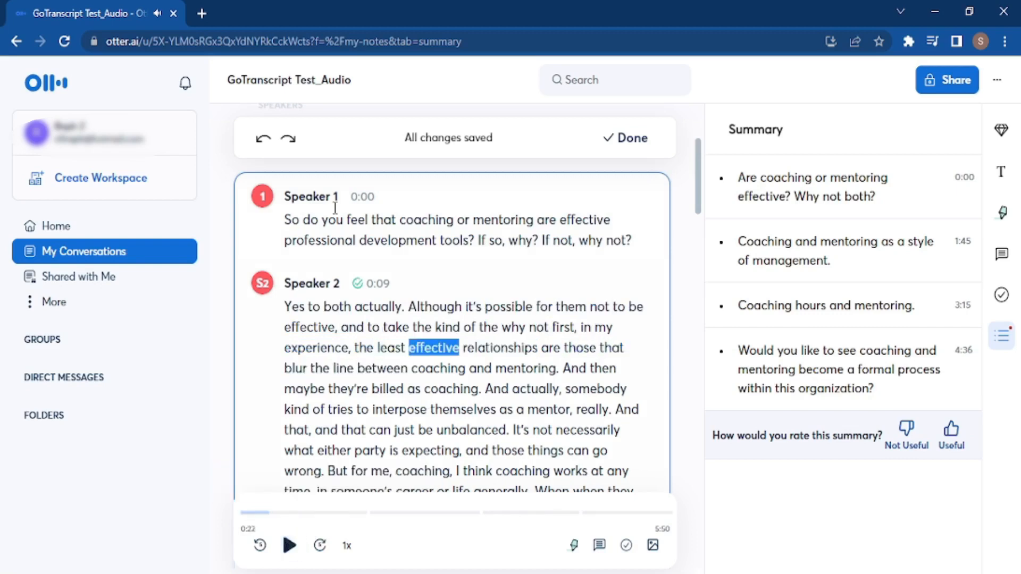
left_click(411, 308)
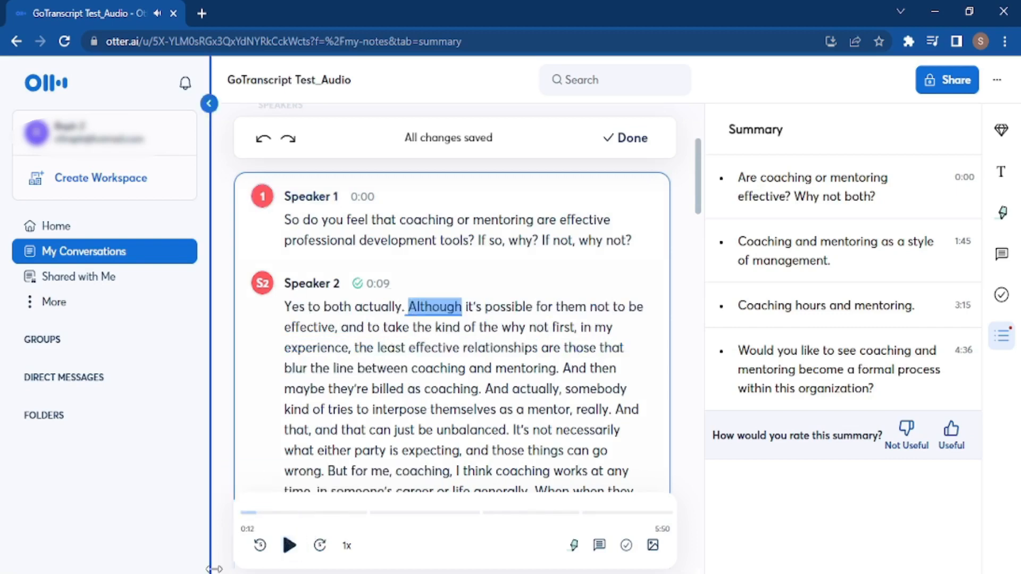
left_click(289, 543)
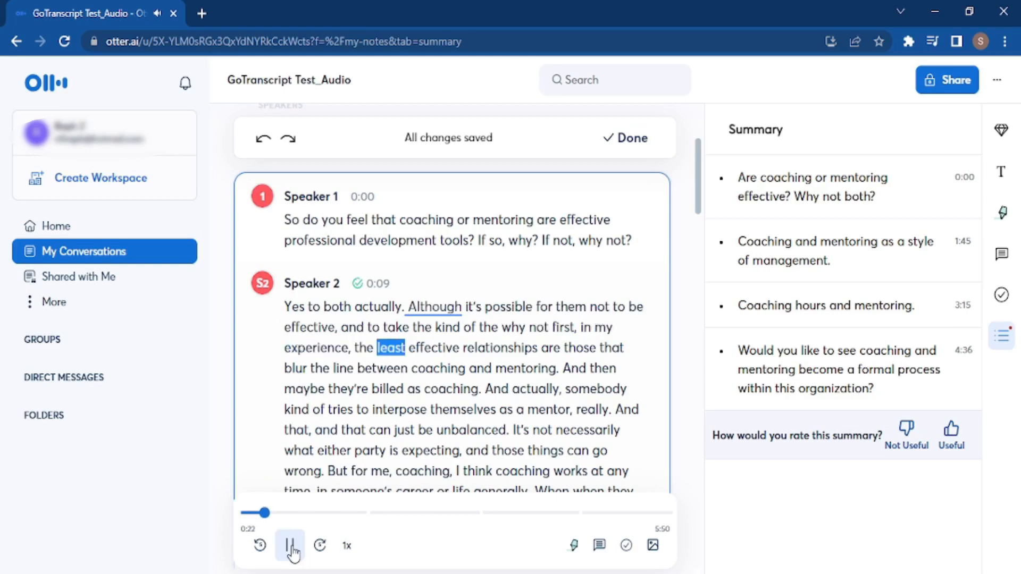
left_click(290, 547)
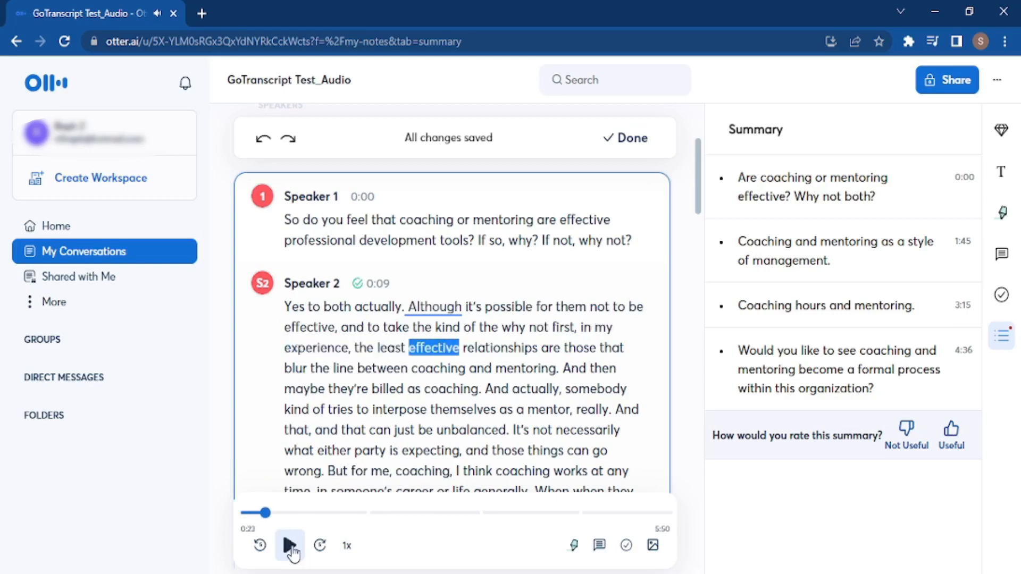
Replace ", and to take" after "not to be effective" with a full stop and a new sentence starting "To take".
left_click(368, 327)
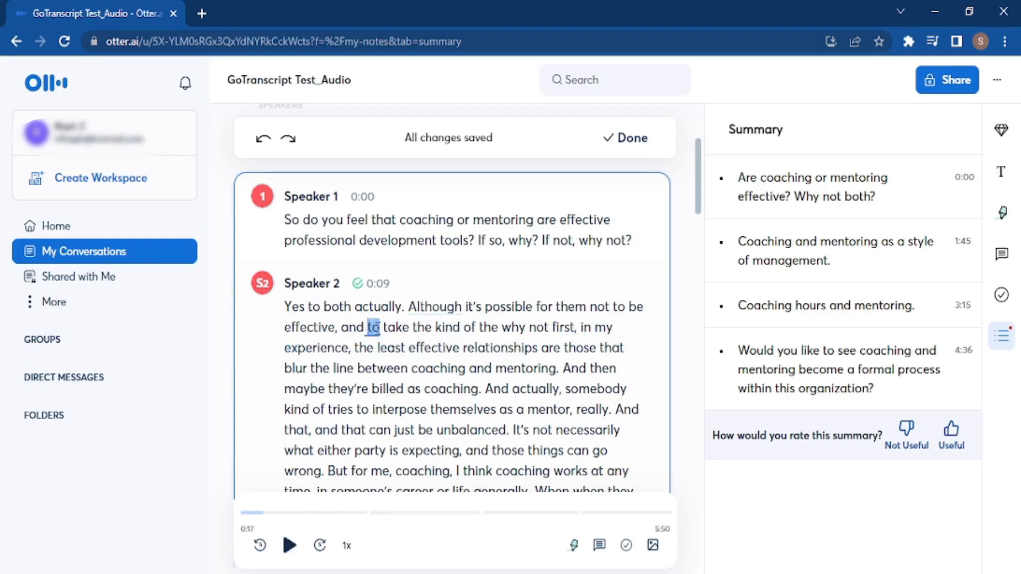
key("BackSpace")
key("BackSpace")
key("BackSpace")
key("BackSpace")
key("BackSpace")
key("BackSpace")
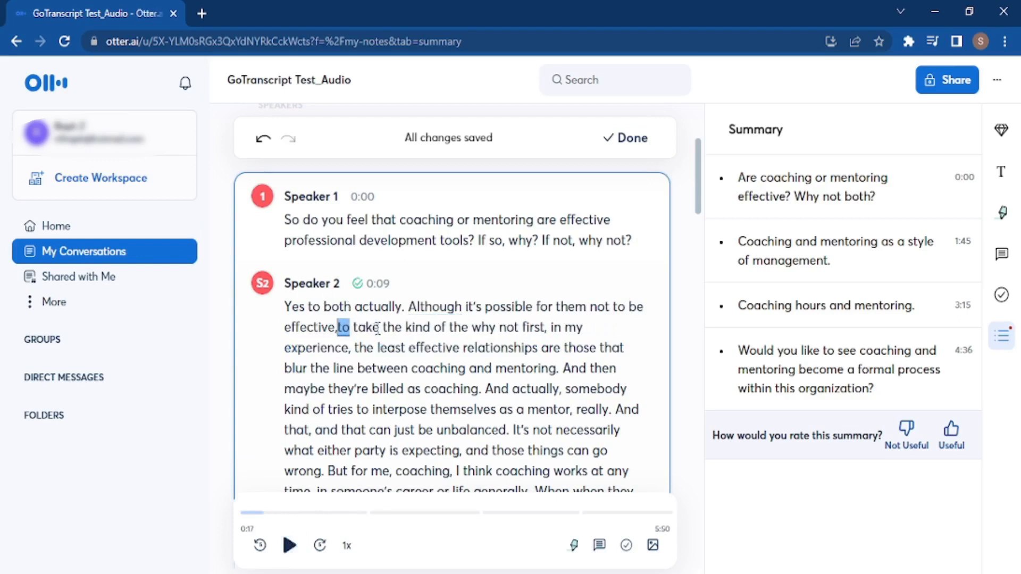
type(". ")
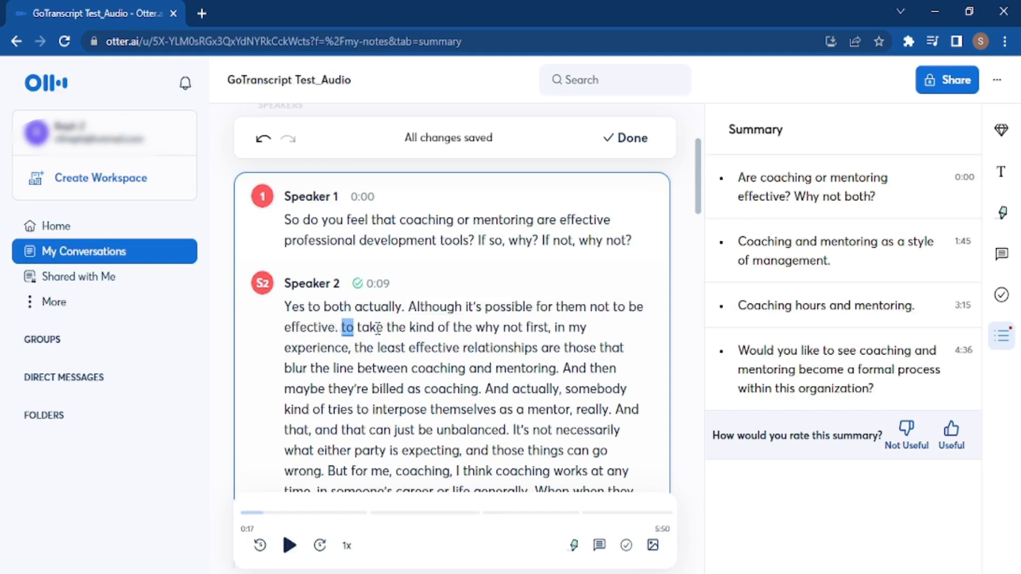
type("T")
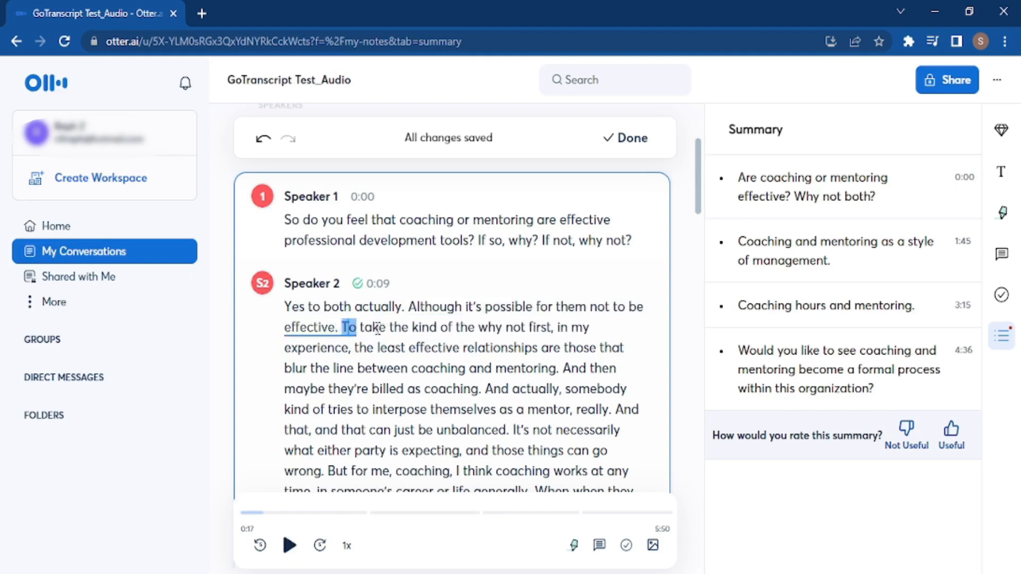
Play the recording from the corrected "effective. To take" passage up to "somebody kind of" and pause it.
left_click(338, 326)
left_click(291, 545)
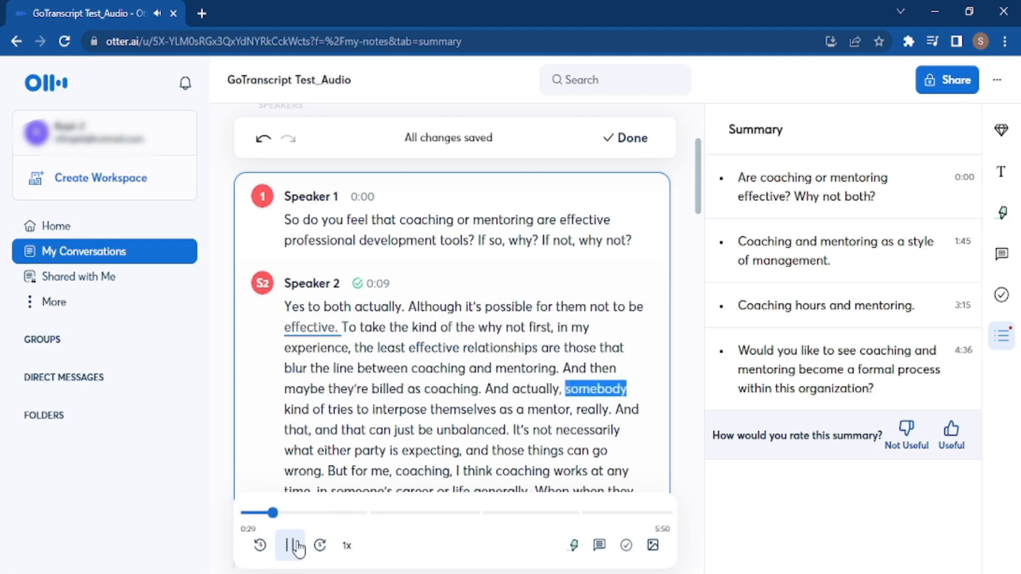
left_click(296, 546)
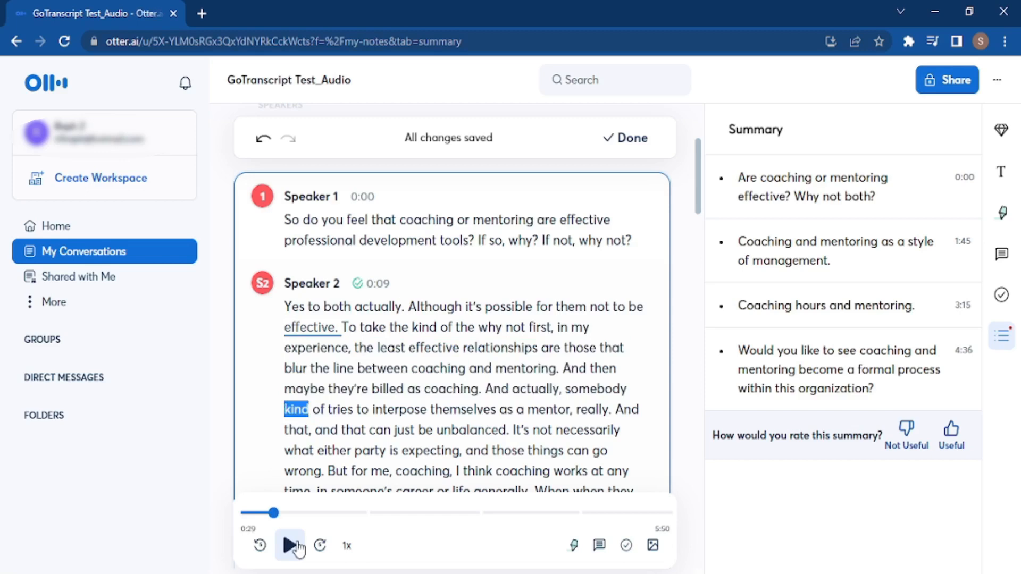
Join the two sentences at "mentoring. And then" so the text reads "mentoring and then".
left_click(570, 367)
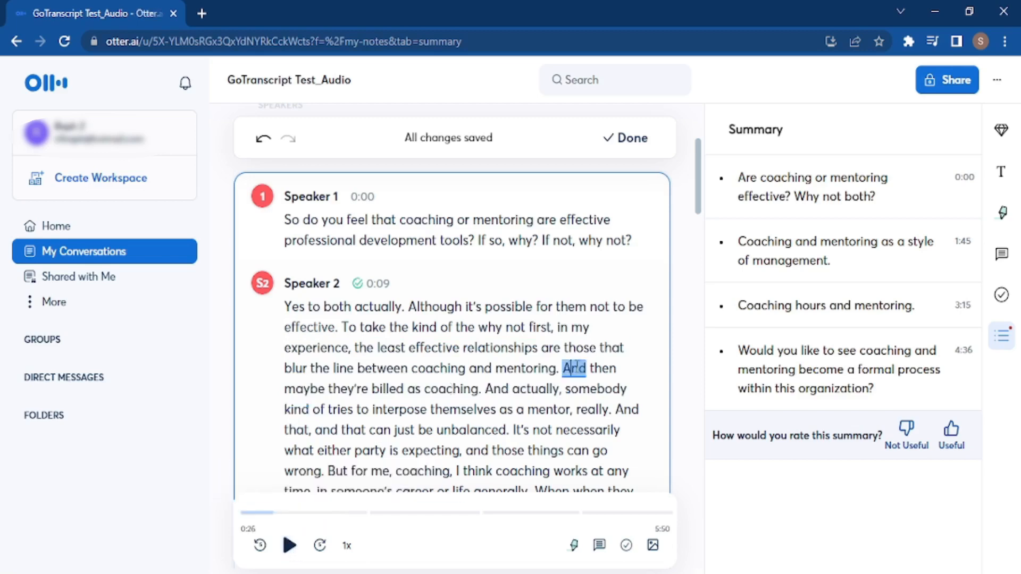
key("BackSpace")
key("BackSpace")
key("BackSpace")
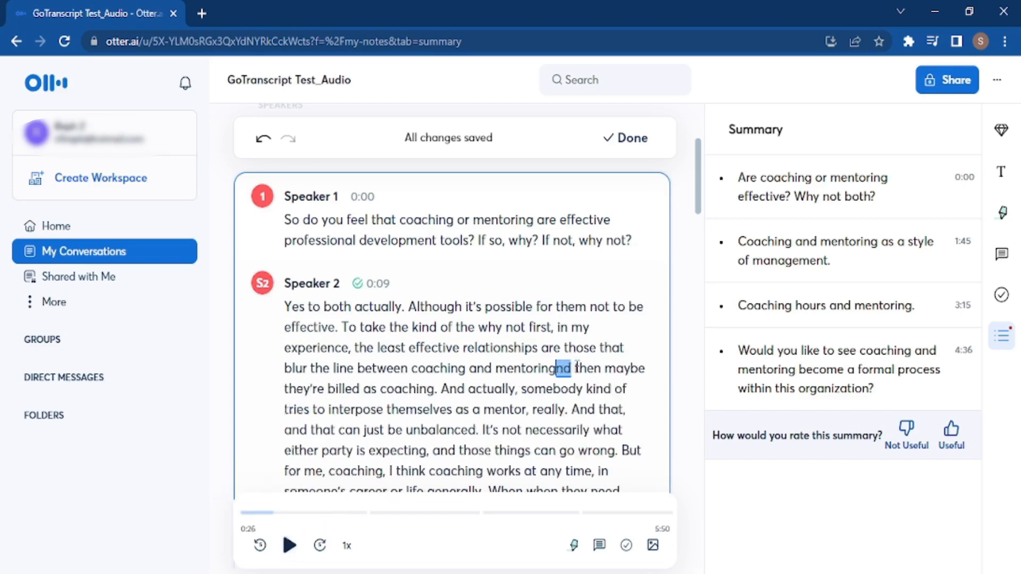
type("a")
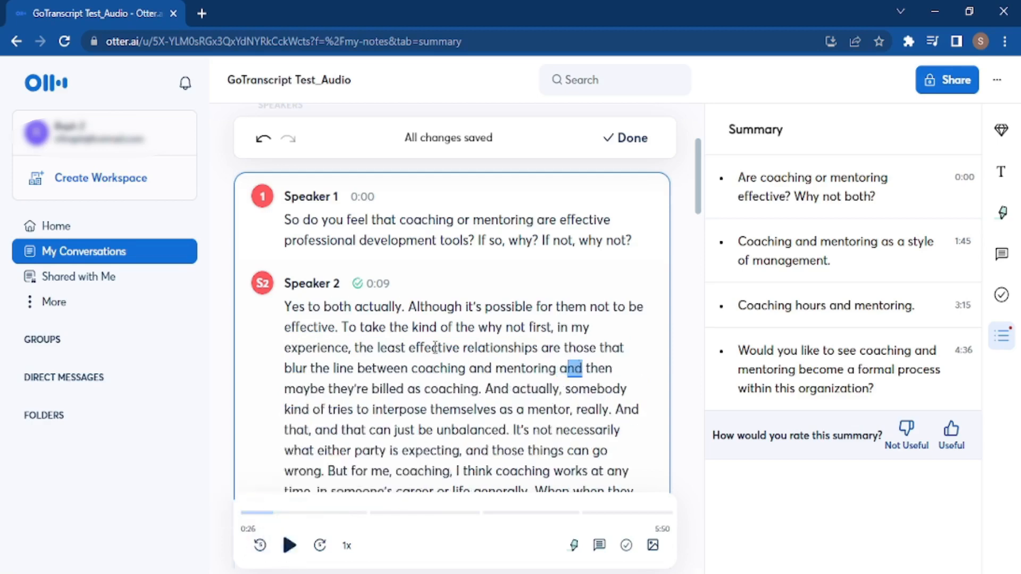
Replay the recording from "To take the kind of" up to "somebody kind" and pause it.
left_click(349, 327)
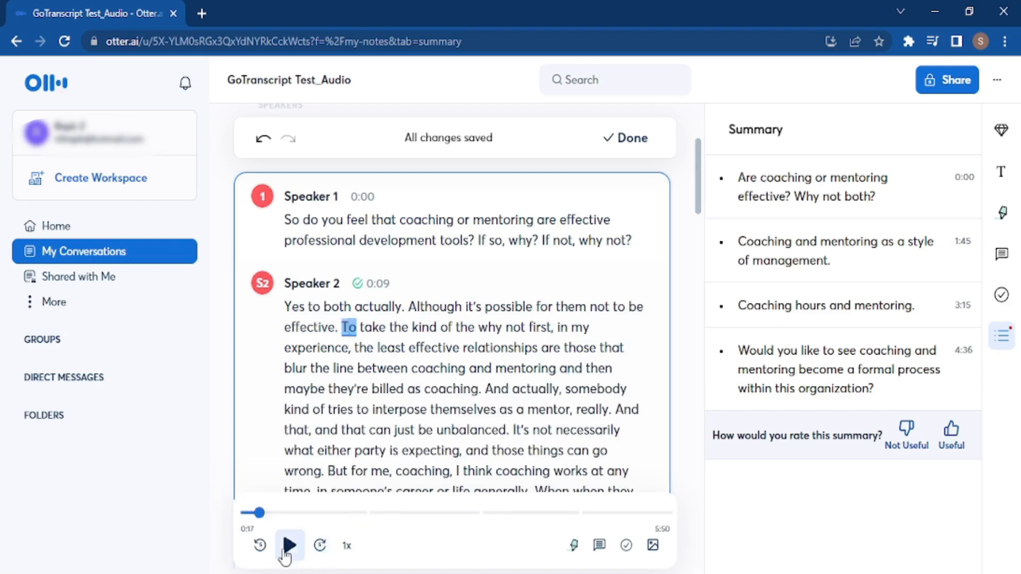
left_click(289, 545)
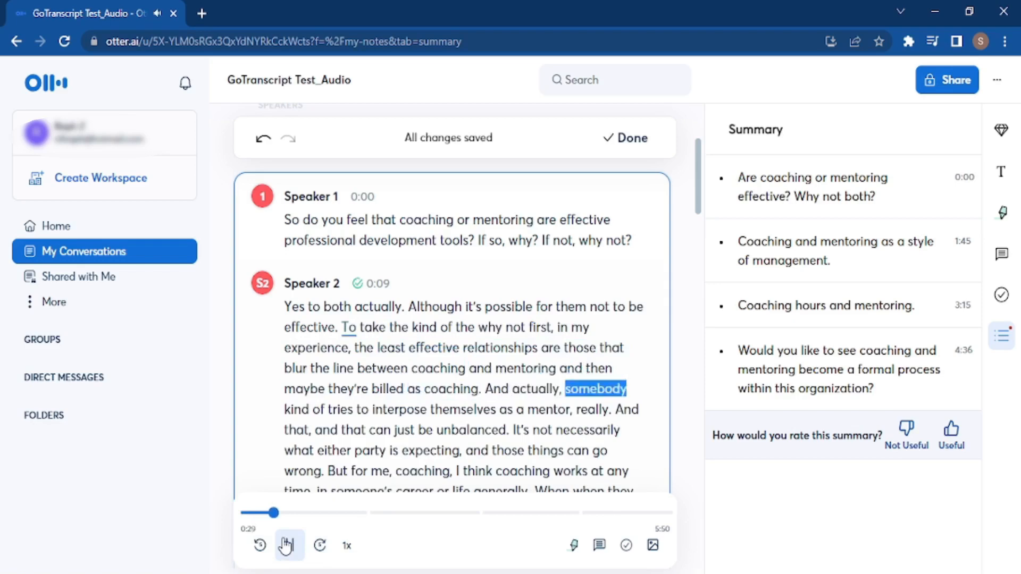
left_click(286, 545)
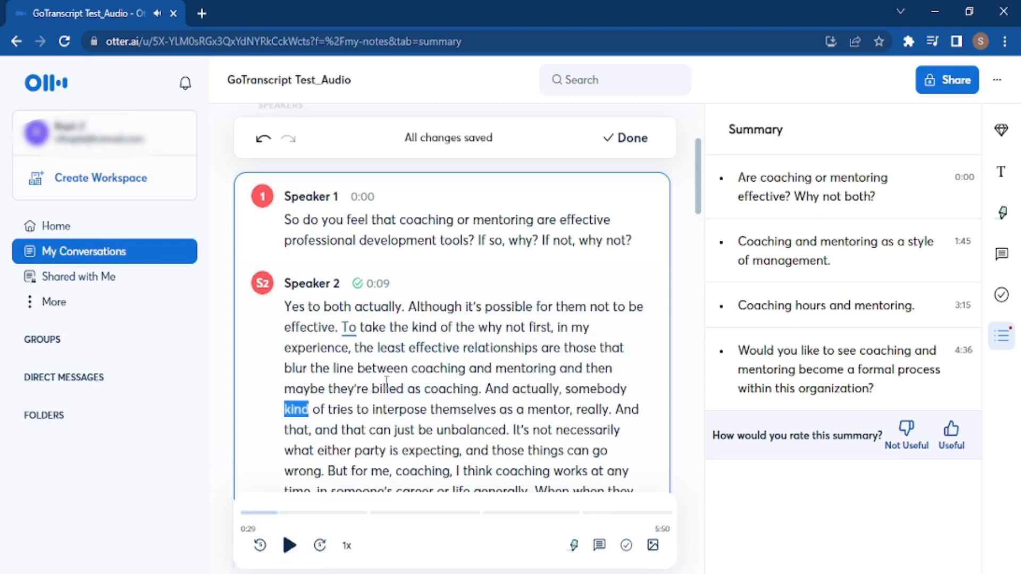
Replace "billed" with "build" in Speaker 2's phrase "maybe they're billed as coaching".
left_click(388, 388)
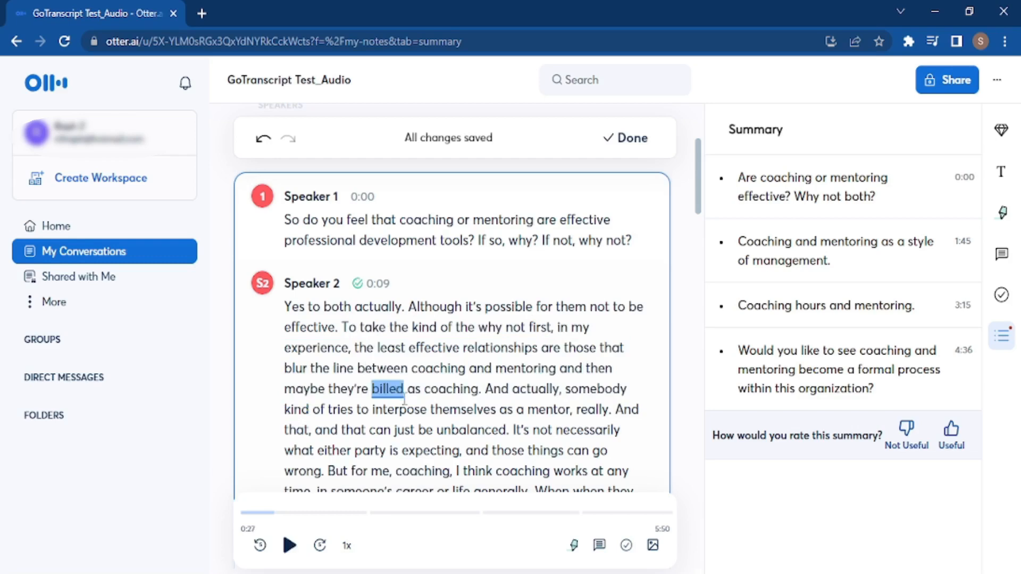
left_click(404, 388)
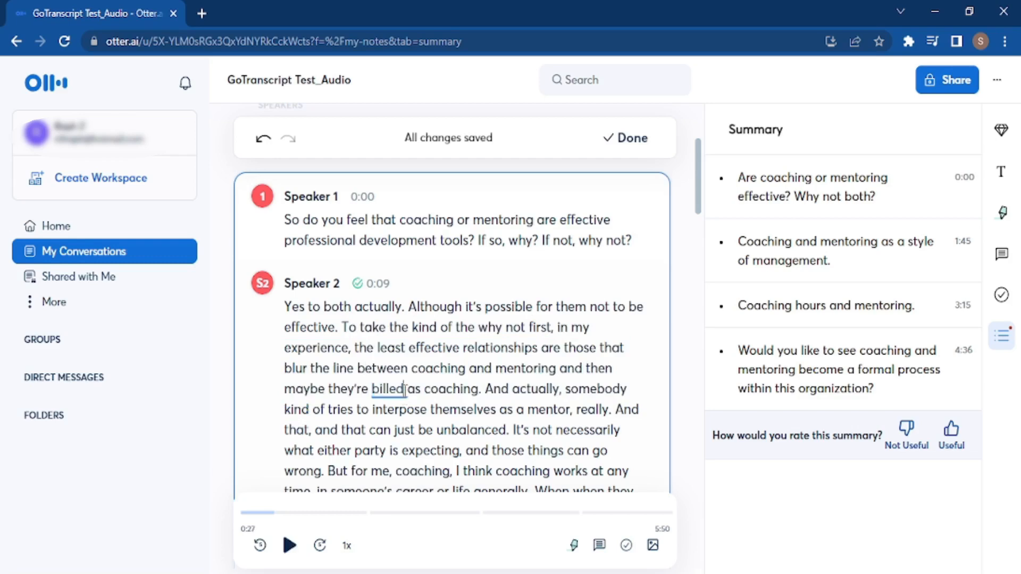
key("BackSpace")
key("BackSpace")
key("BackSpace")
key("BackSpace")
key("BackSpace")
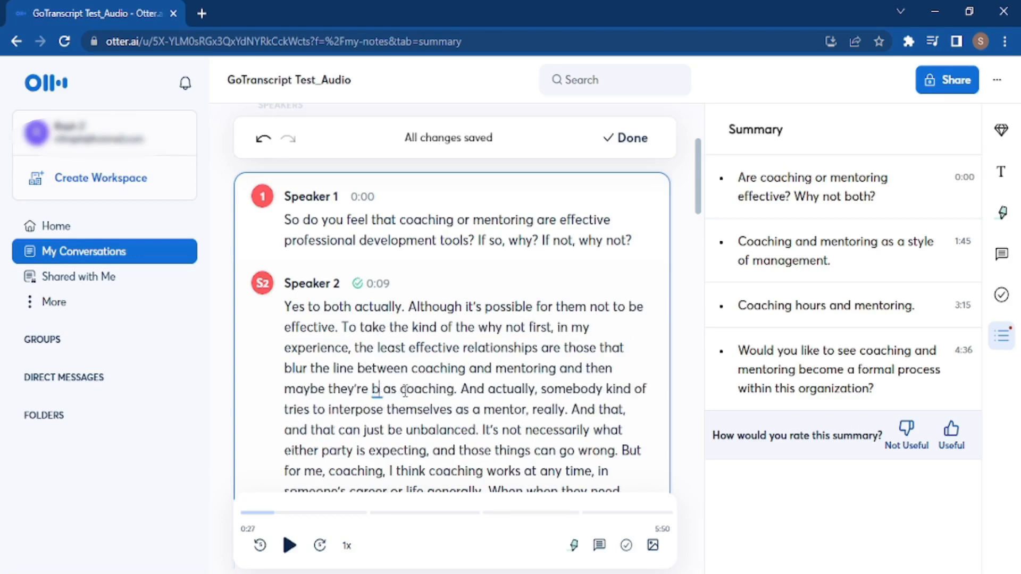
type("ui")
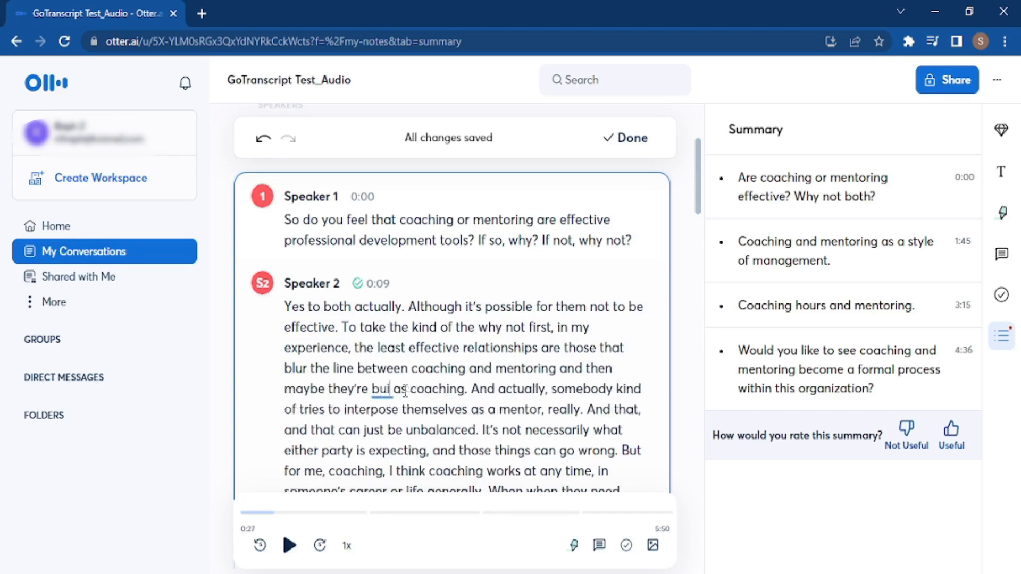
type("ld")
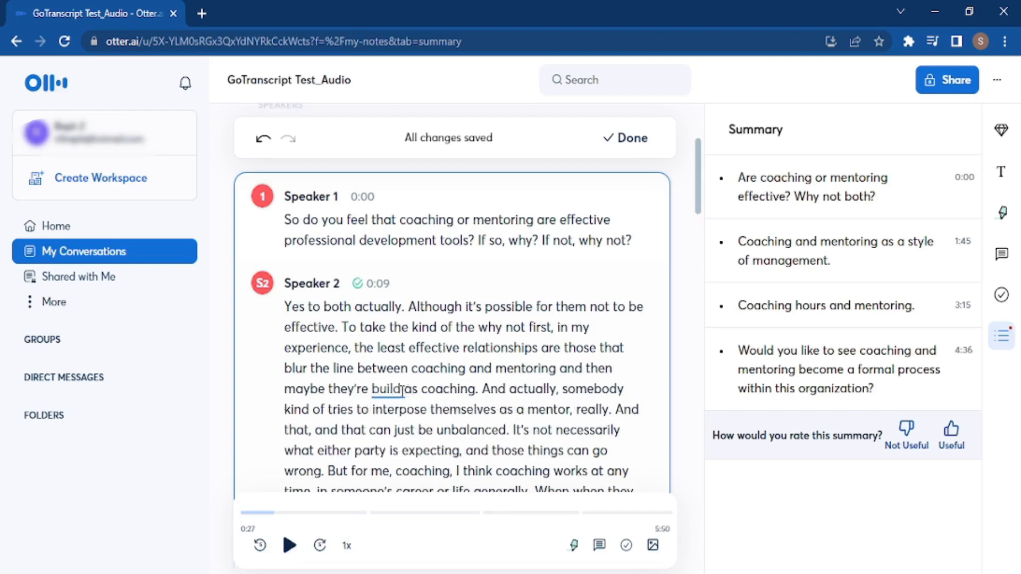
Replay the recording from "line between coaching", and again from "mentoring and then" up to "interpose", to check the corrected wording.
left_click(354, 368)
left_click(289, 545)
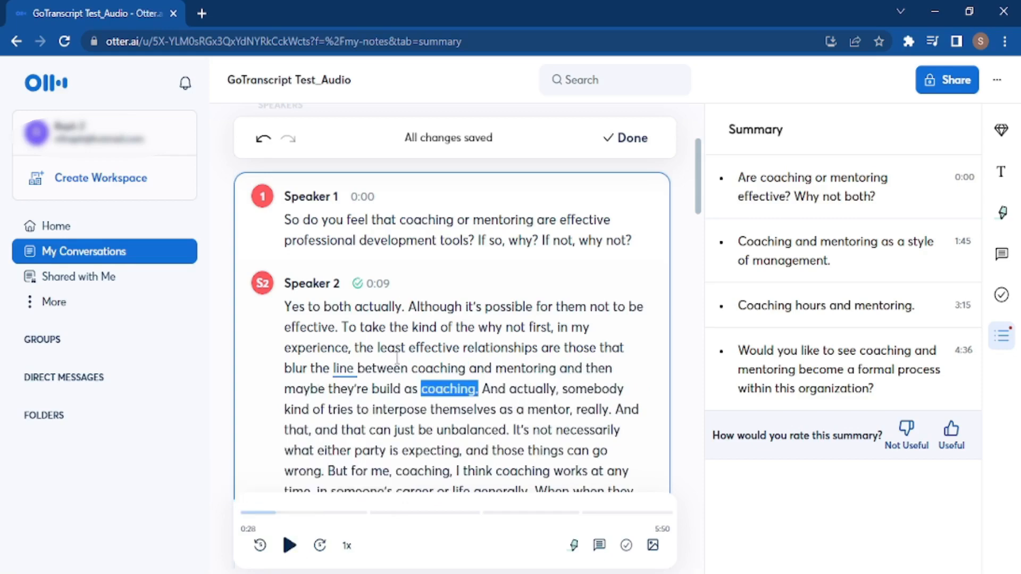
left_click(503, 367)
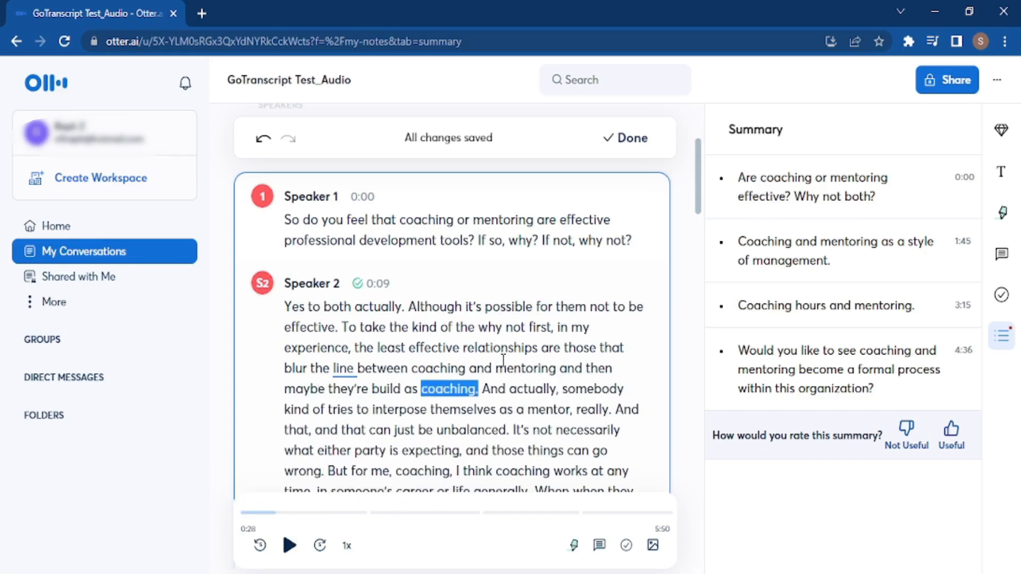
left_click(298, 557)
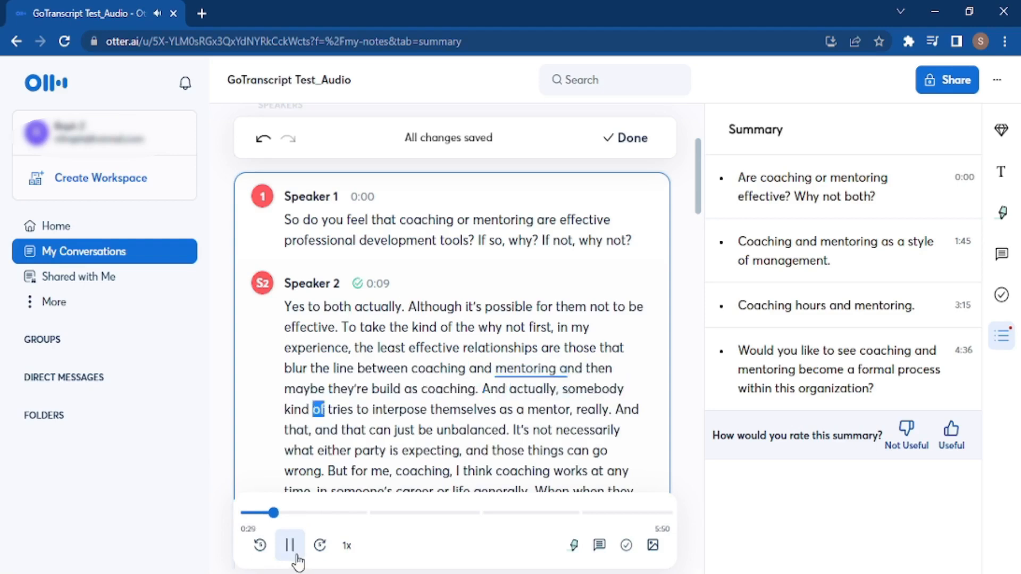
left_click(289, 545)
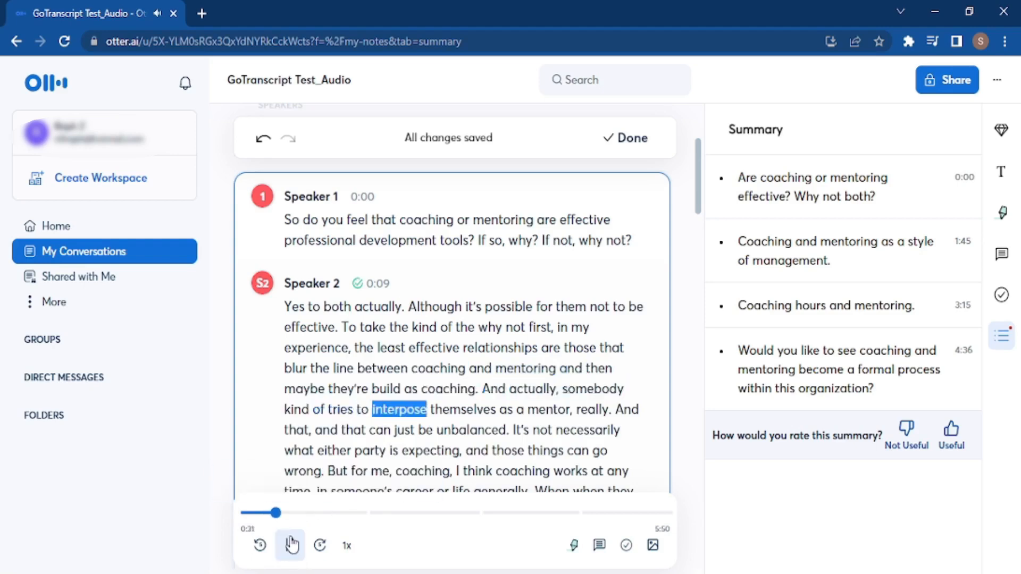
Join the two sentences at "coaching. And actually" so the text reads "coaching and actually".
type(".")
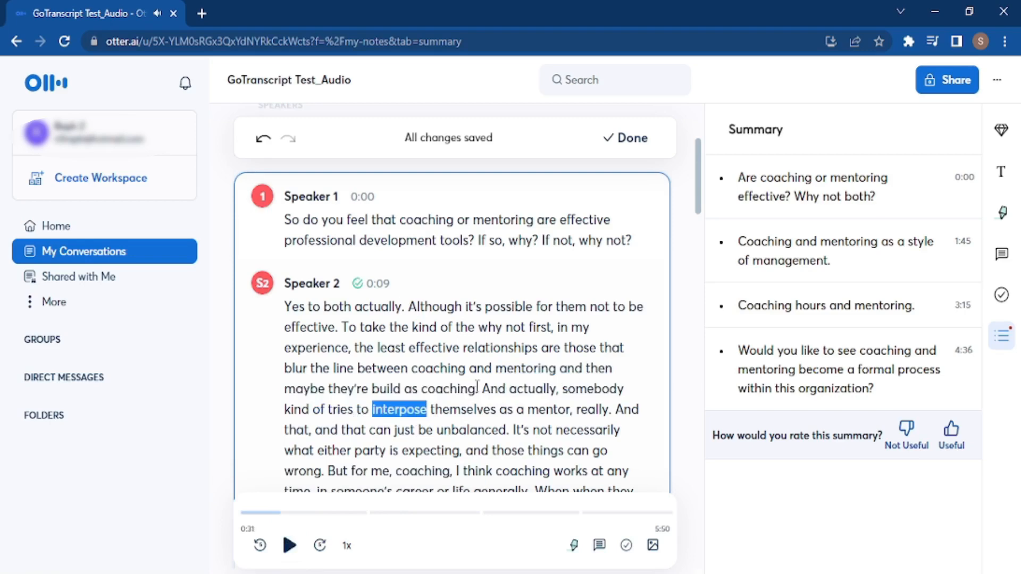
left_click(493, 388)
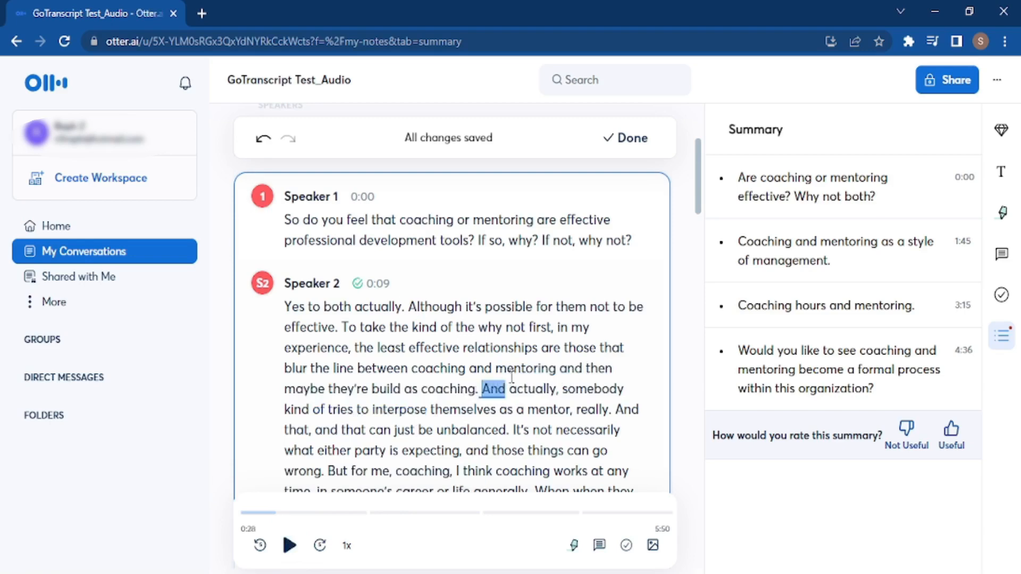
key("ctrl+z")
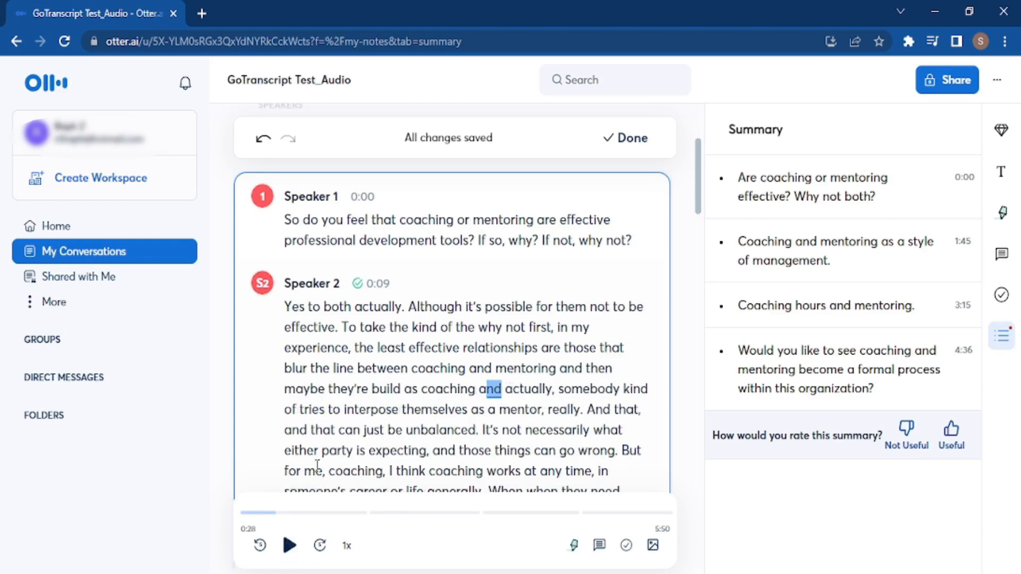
Replay the recording from "coaching and actually", and again from "mentoring and then" up to "unbalanced", to check the passage.
left_click(288, 546)
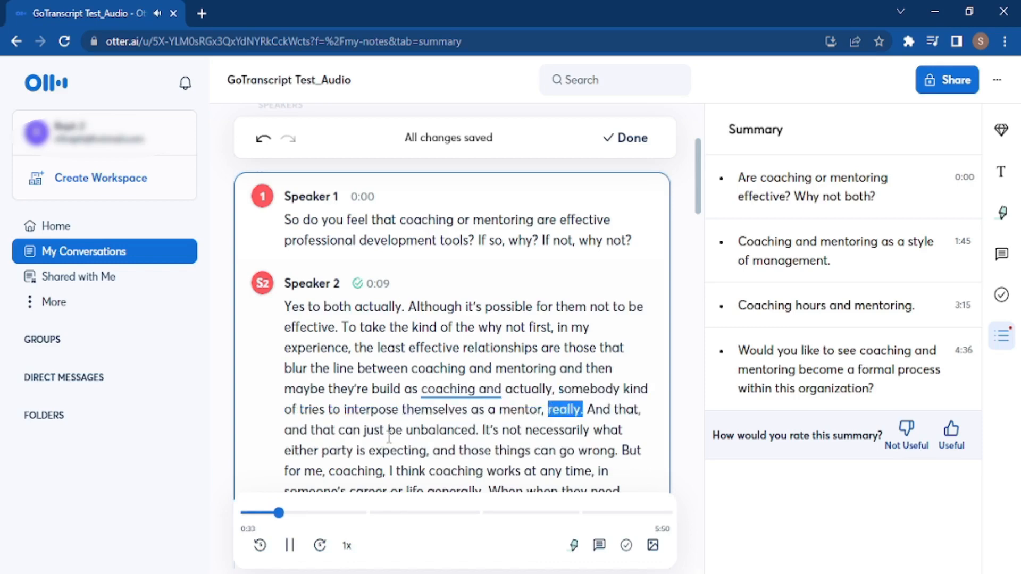
left_click(290, 545)
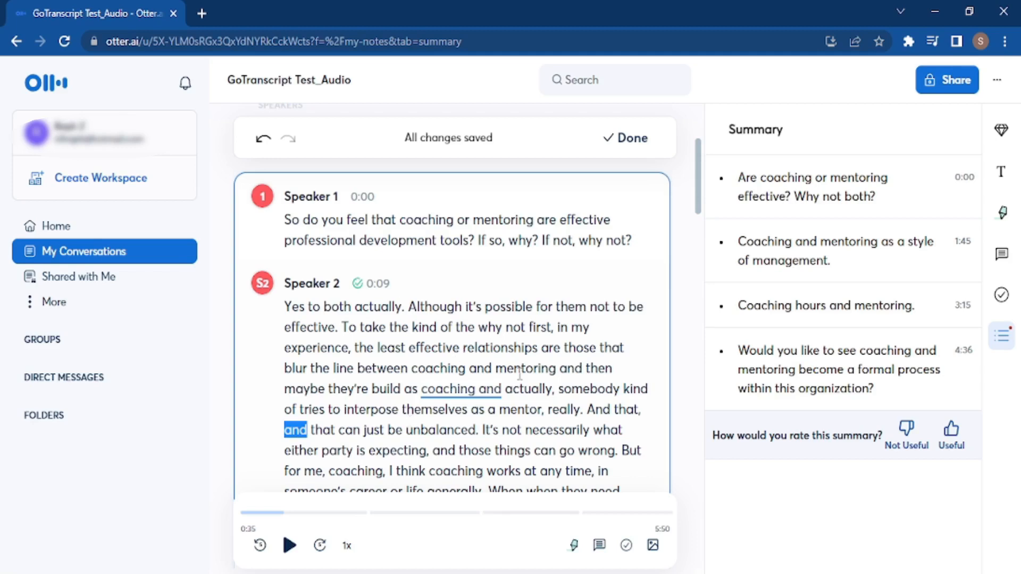
left_click_drag(564, 367, 495, 368)
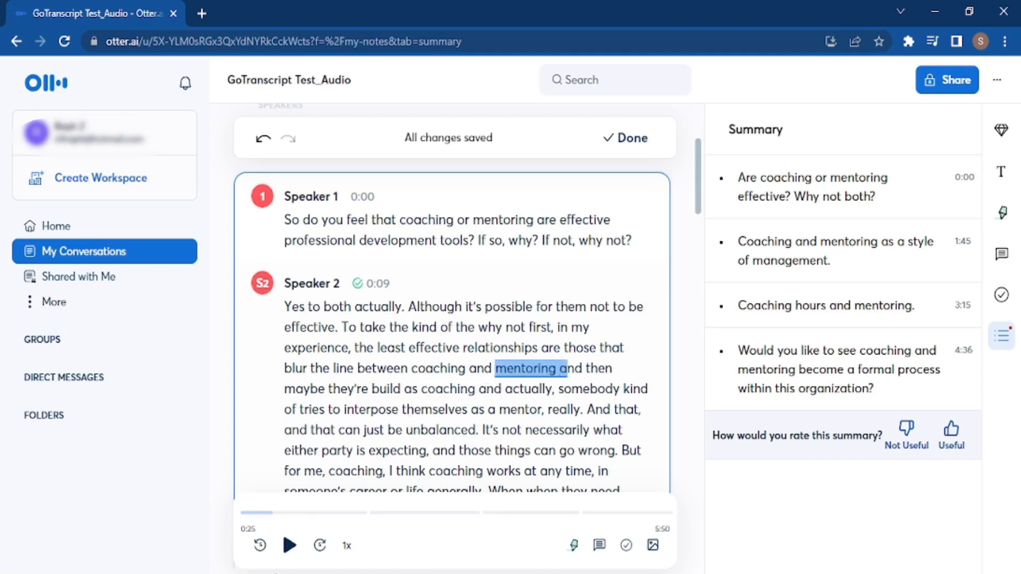
left_click(289, 546)
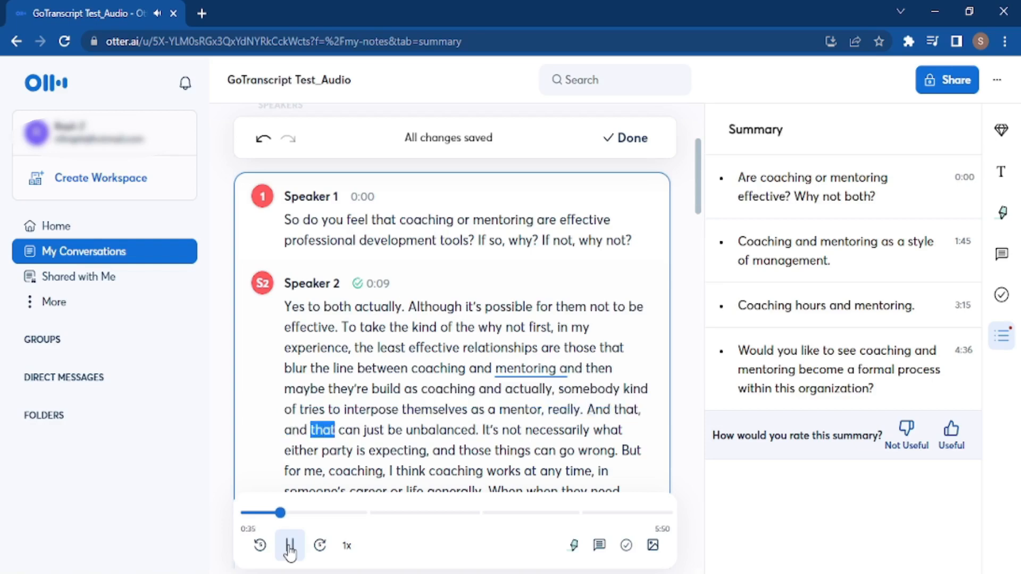
left_click(289, 548)
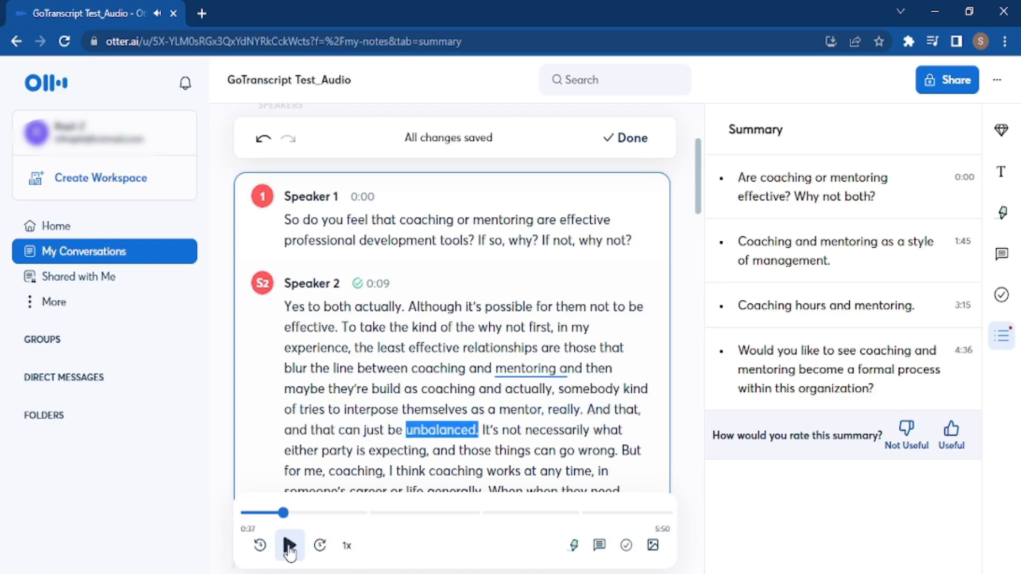
Delete "And" after "as a mentor, really." so the following sentence starts with a capitalised "That".
left_click(615, 409)
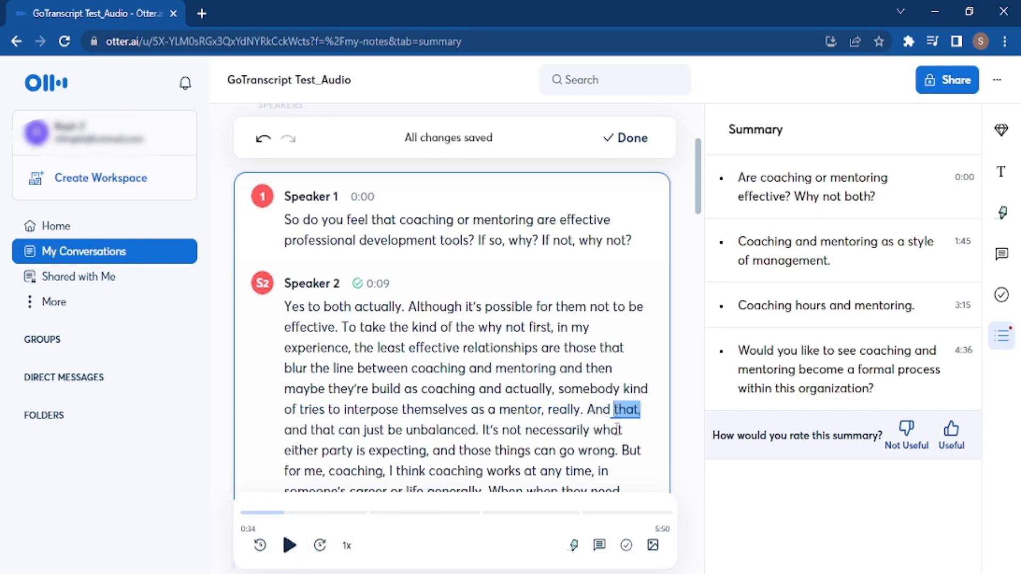
key("BackSpace")
key("BackSpace")
key("BackSpace")
key("BackSpace")
key("BackSpace")
key("BackSpace")
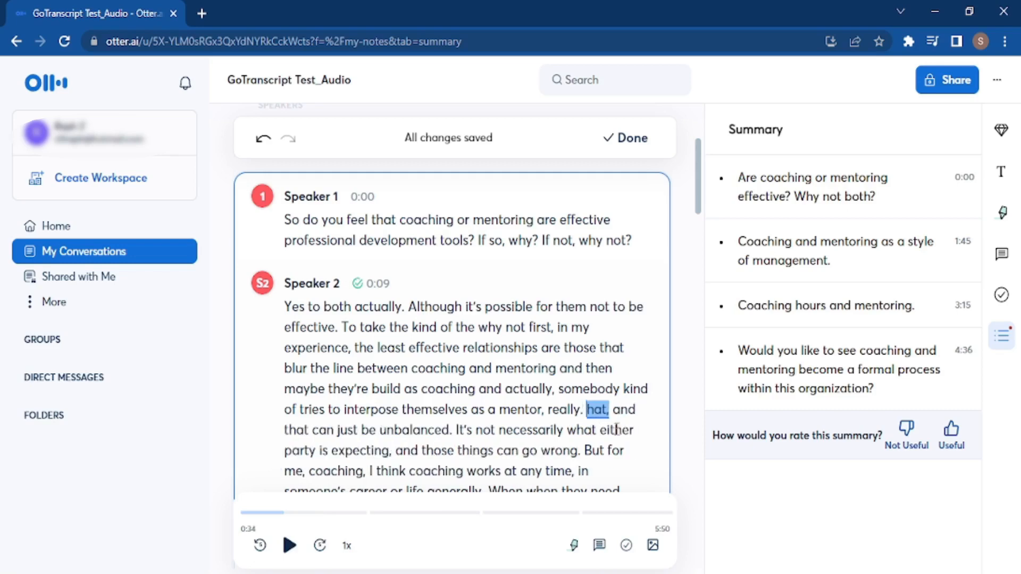
type("T")
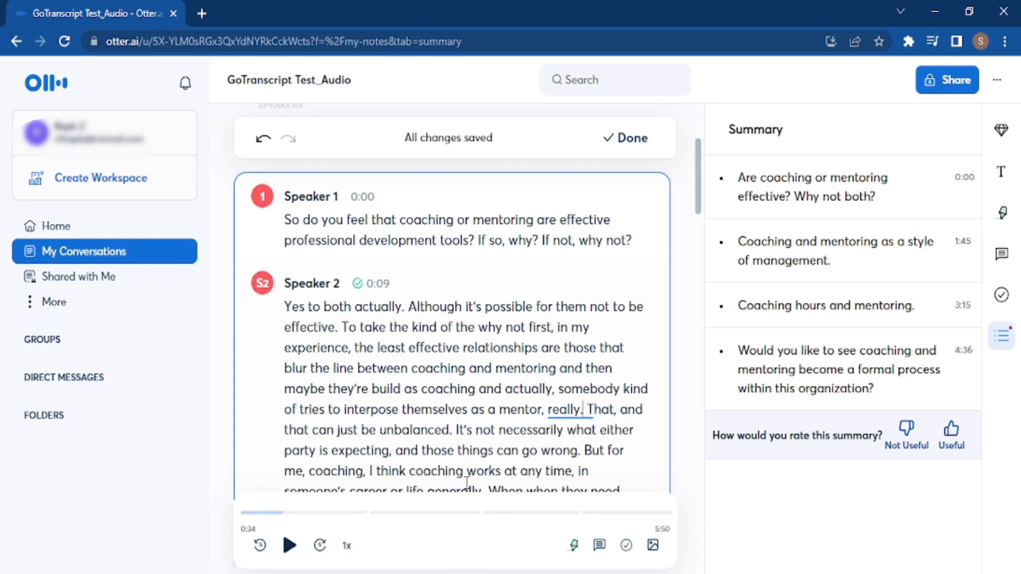
Listen to the sentence starting "That, and that can" and remove the repeated ", and that" so it reads "That can just be unbalanced".
left_click(289, 545)
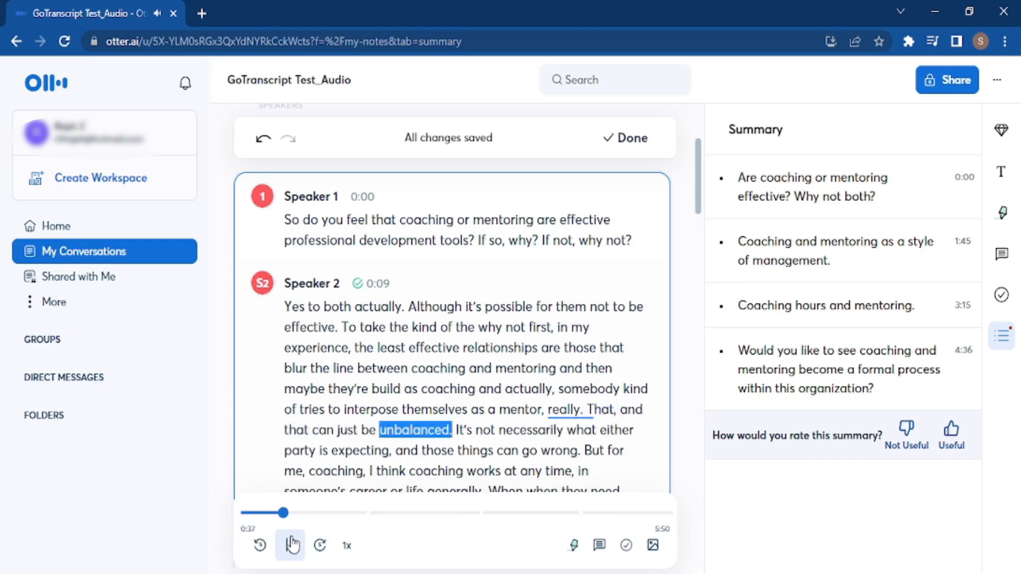
left_click(291, 544)
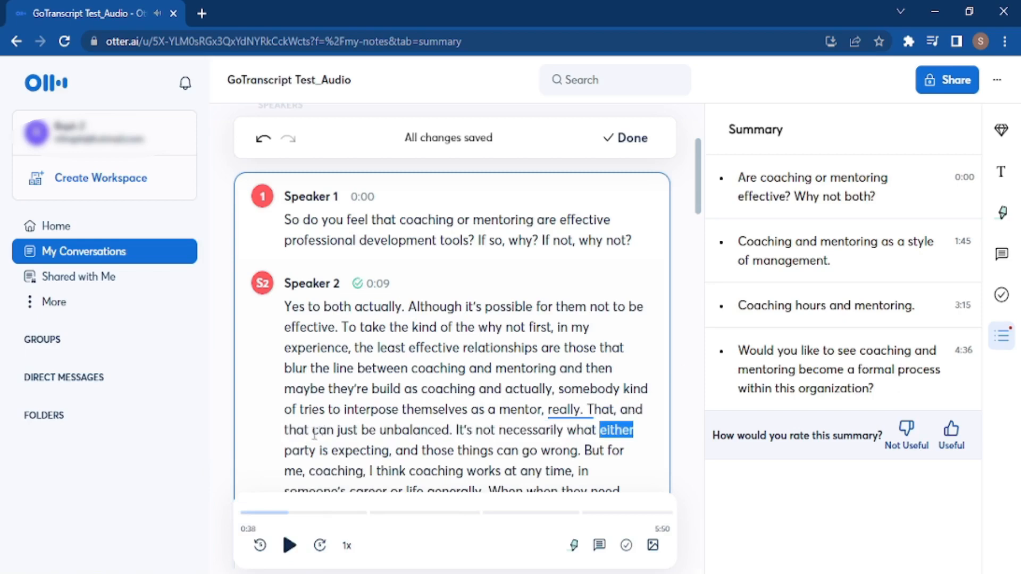
double_click(322, 430)
key("BackSpace")
key("BackSpace")
key("BackSpace")
key("BackSpace")
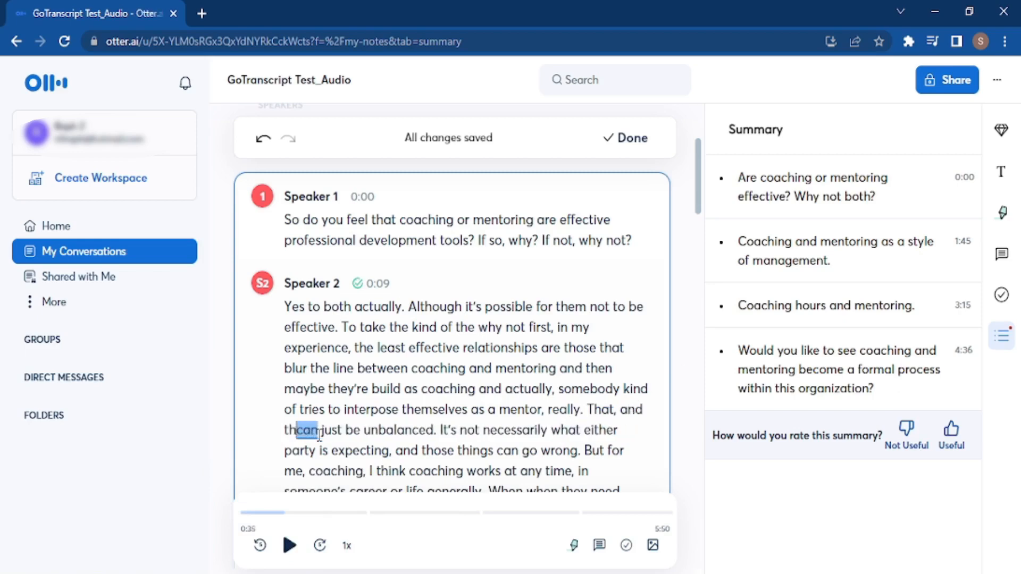
key("BackSpace")
key("BackSpace")
key("BackSpace")
key("BackSpace")
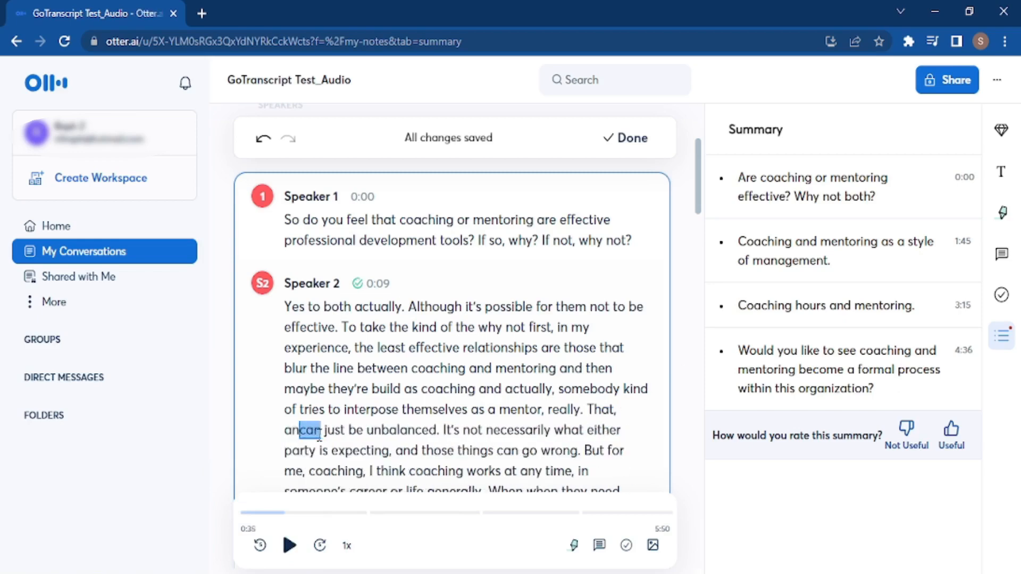
key("BackSpace")
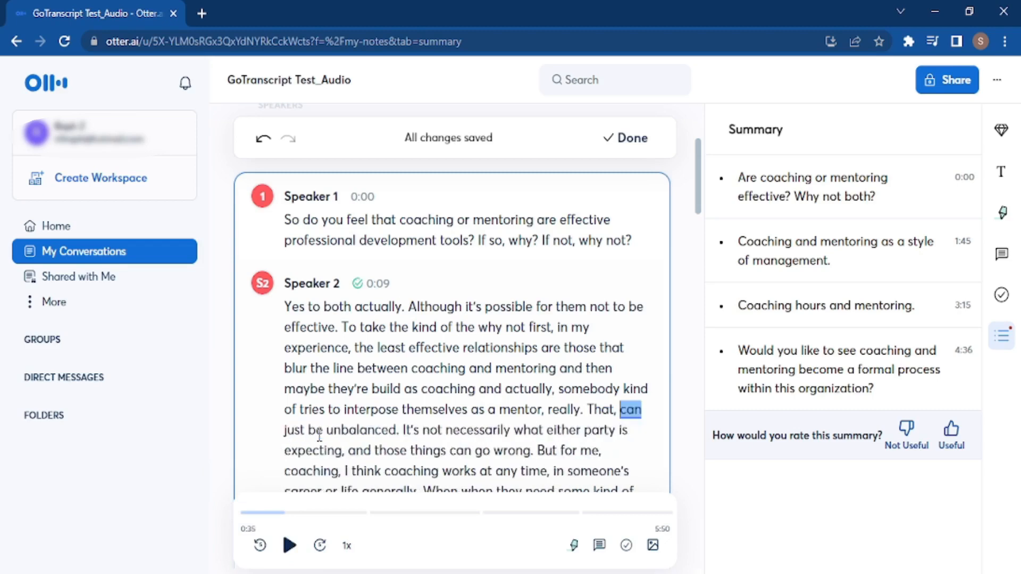
key("BackSpace")
key("BackSpace")
Replay the recording from "really. That can", and again from "be unbalanced" up to "what either party", to check the corrected sentence.
left_click(585, 410)
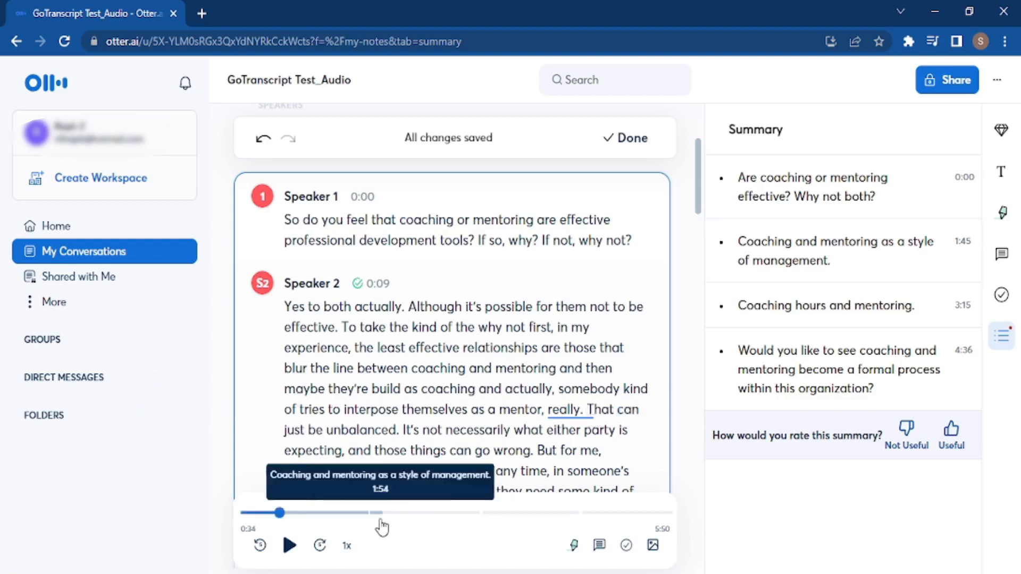
left_click(289, 545)
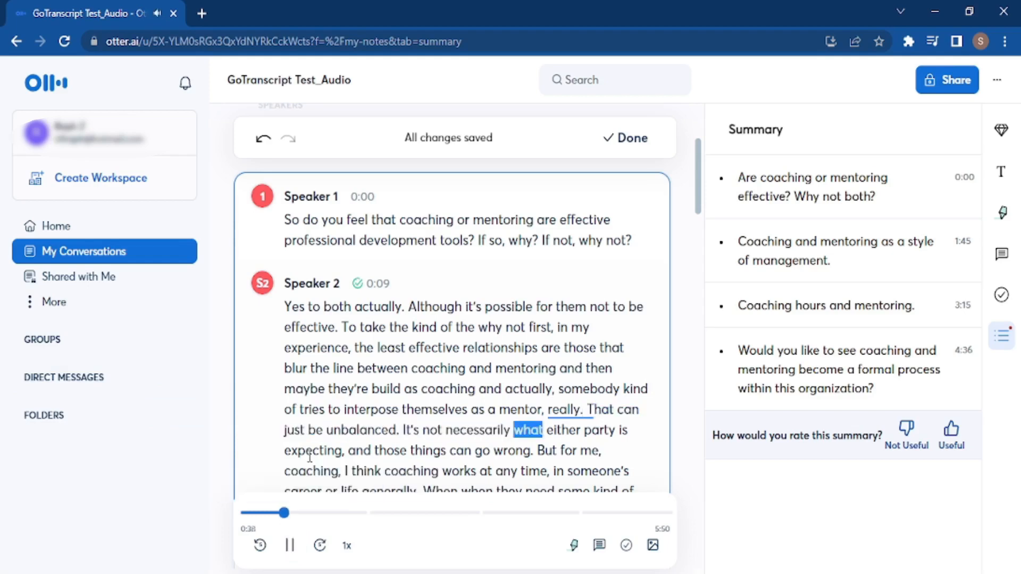
left_click(290, 544)
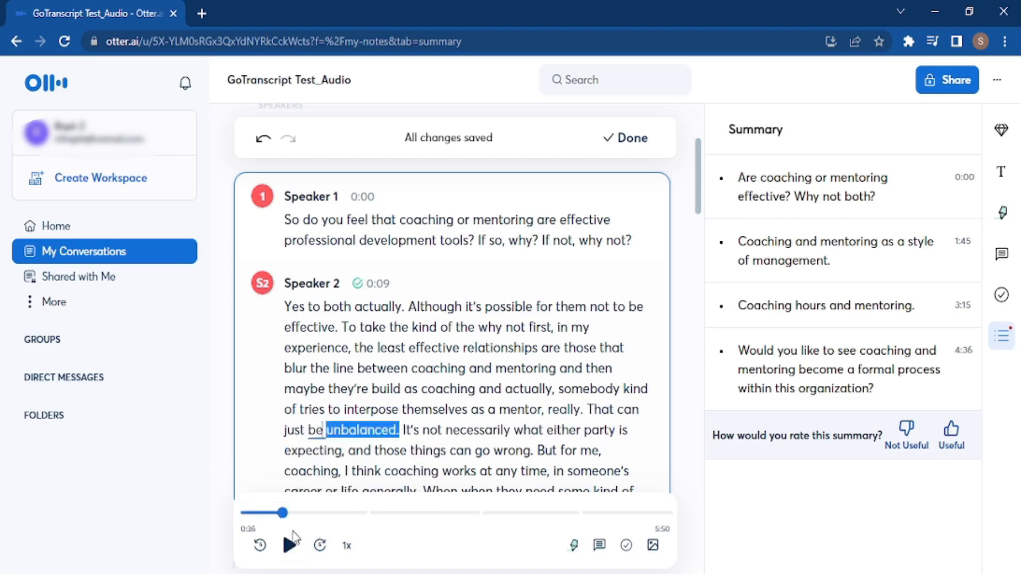
left_click(290, 544)
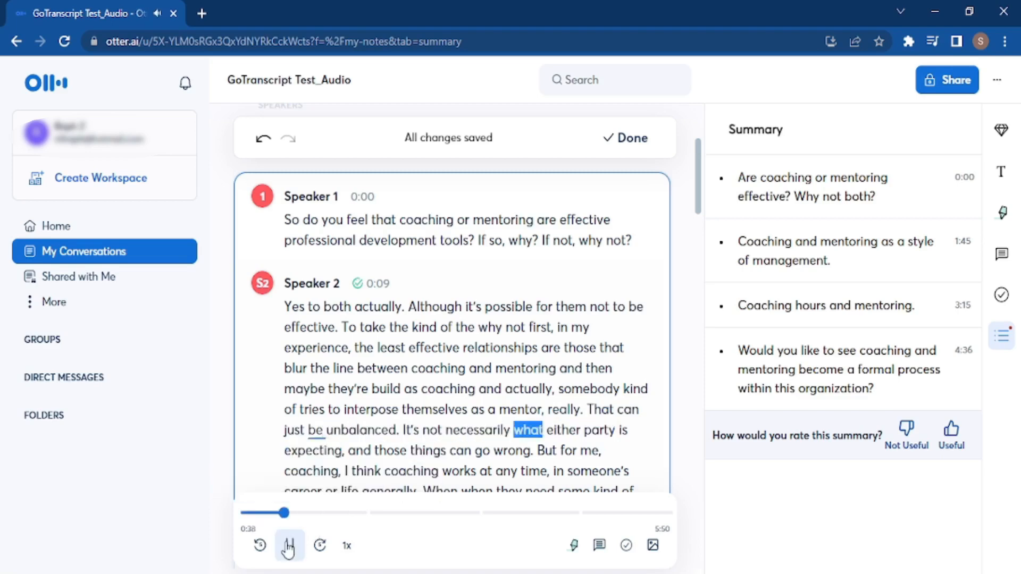
Listen to the recording up to "for me" and delete "But" so the sentence after "can go wrong." starts with a capitalised "For me".
left_click(288, 545)
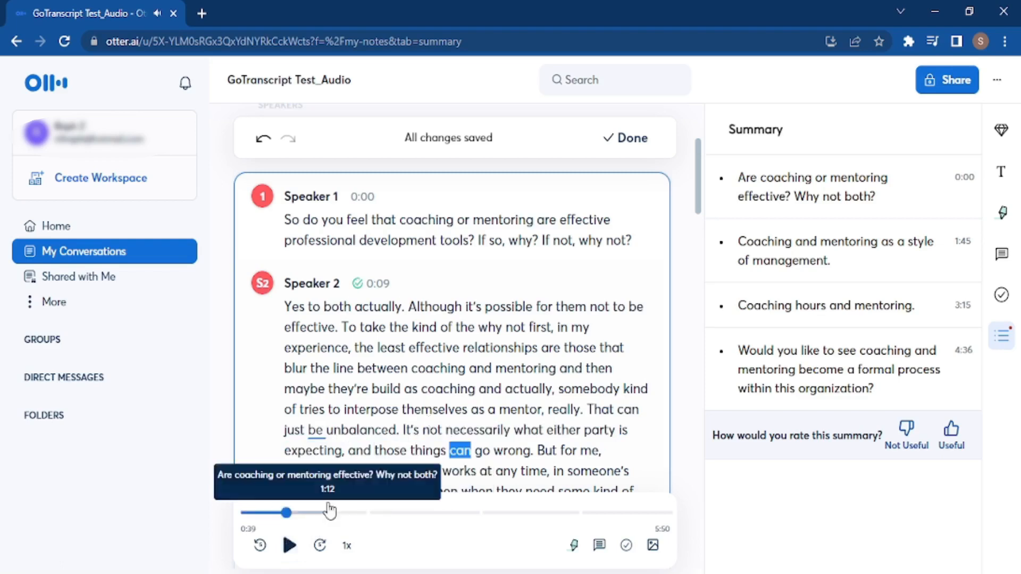
left_click(289, 546)
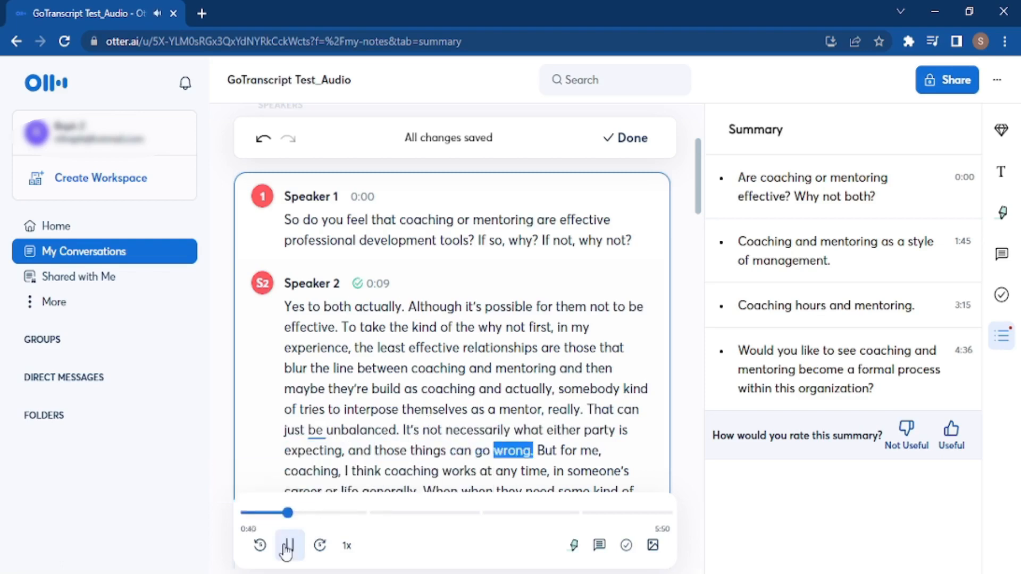
left_click(287, 547)
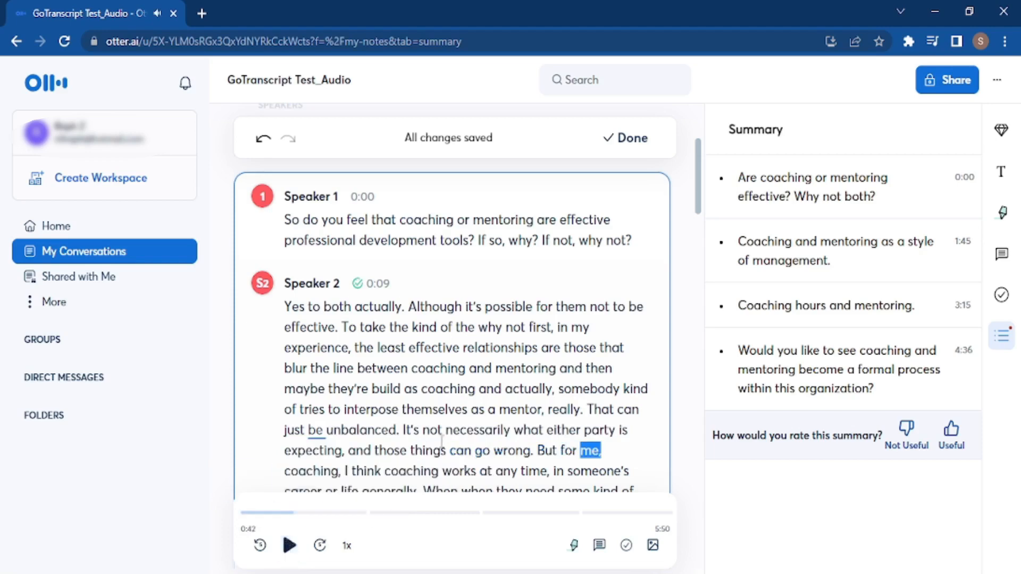
left_click(564, 449)
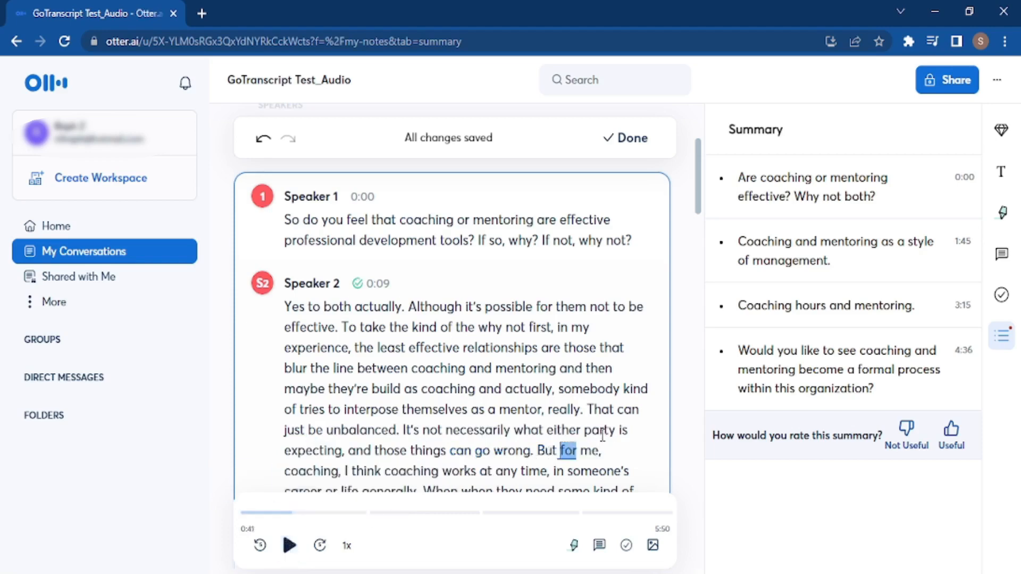
key("BackSpace")
key("BackSpace")
key("BackSpace")
key("BackSpace")
key("BackSpace")
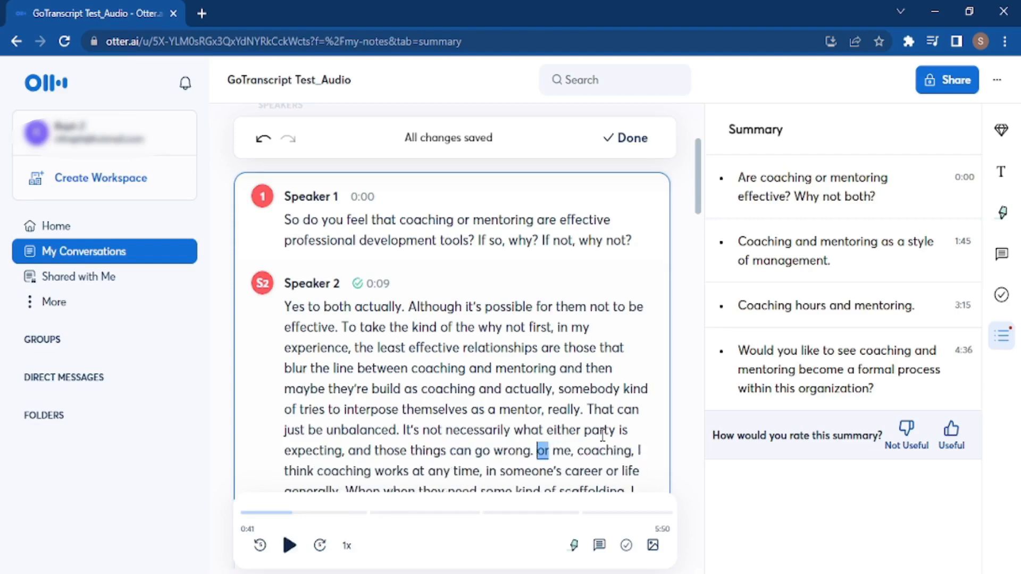
type("F")
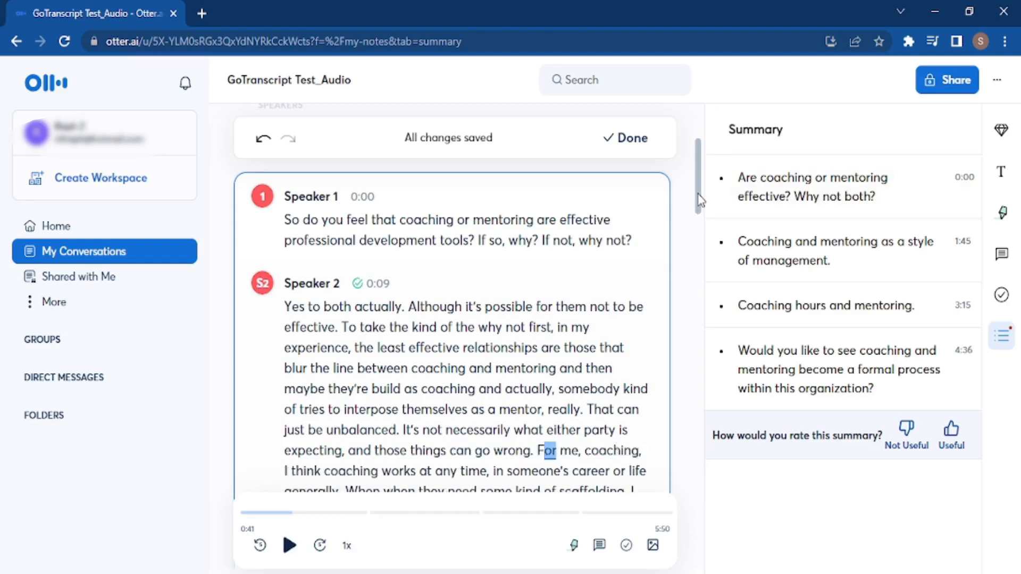
Listen on from "For me" and delete the false start "coaching," so the sentence reads "For me, I think coaching works".
left_click_drag(698, 199, 701, 235)
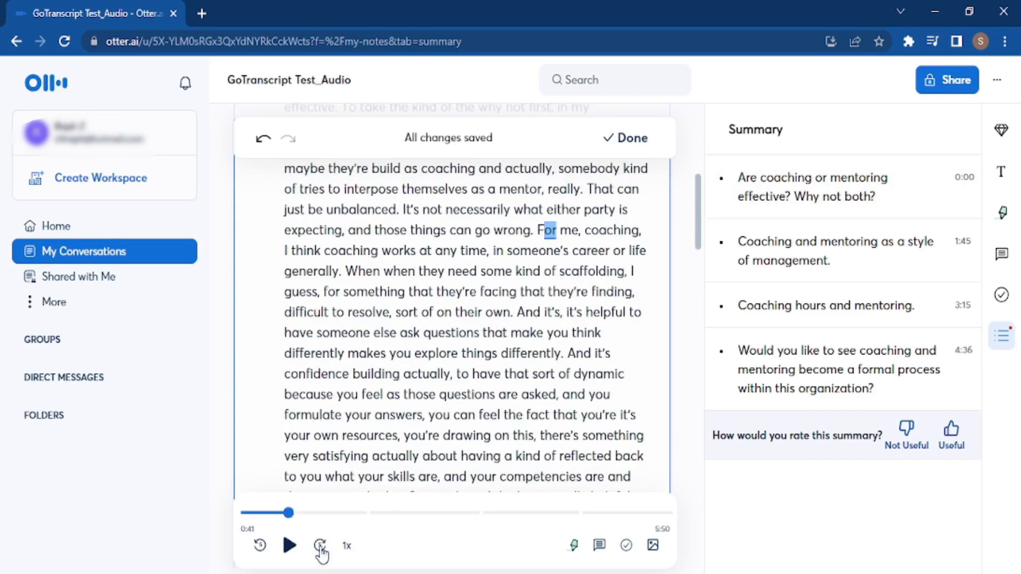
left_click(287, 545)
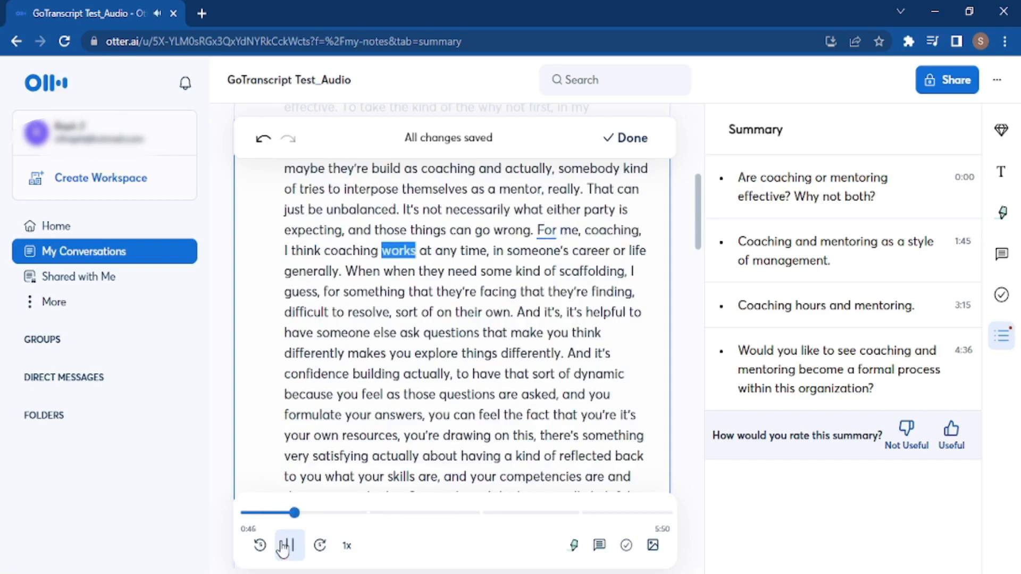
left_click(286, 545)
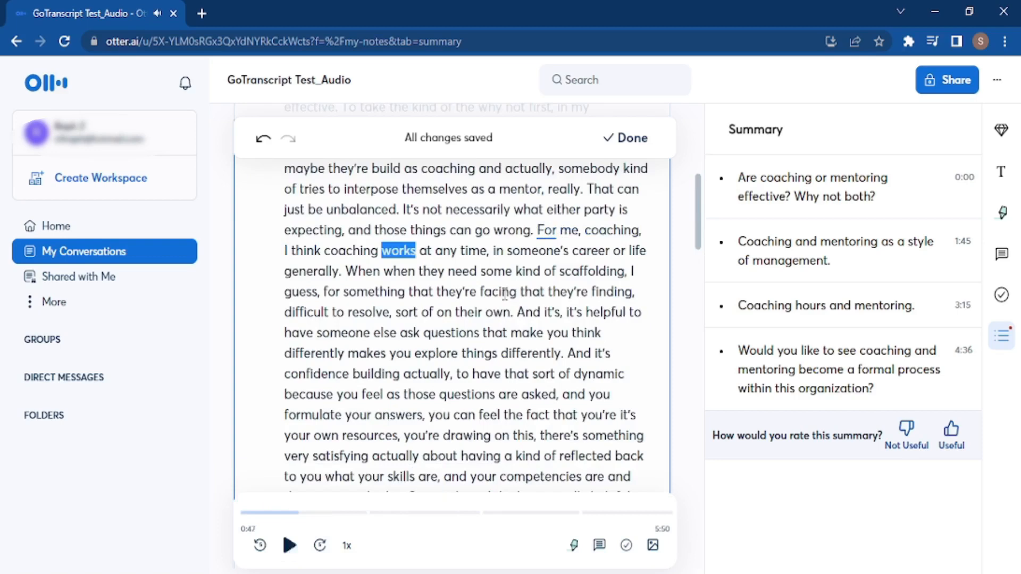
double_click(641, 231)
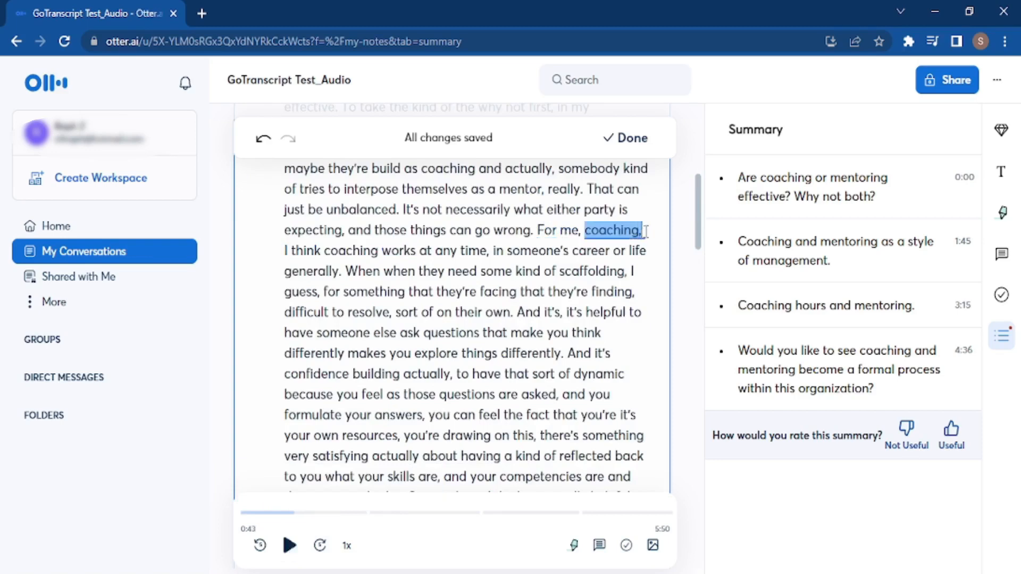
left_click(645, 231)
key("BackSpace")
key("BackSpace")
key("BackSpace")
key("BackSpace")
key("BackSpace")
key("BackSpace")
key("BackSpace")
key("BackSpace")
key("BackSpace")
key("BackSpace")
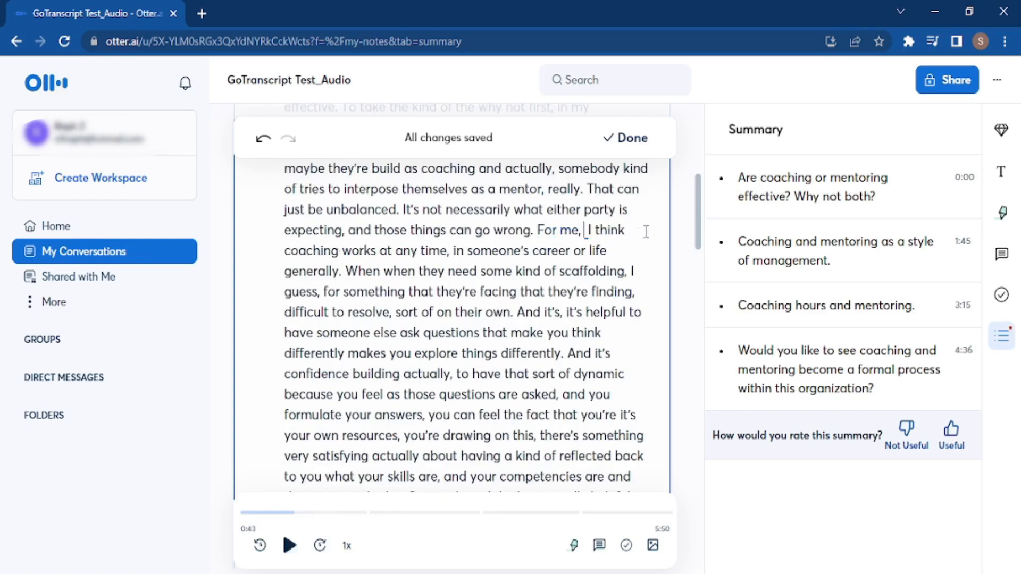
key("BackSpace")
Replay the recording from "For me" and delete the repeated "when" so the sentence starts "When they need".
left_click(538, 230)
left_click(290, 545)
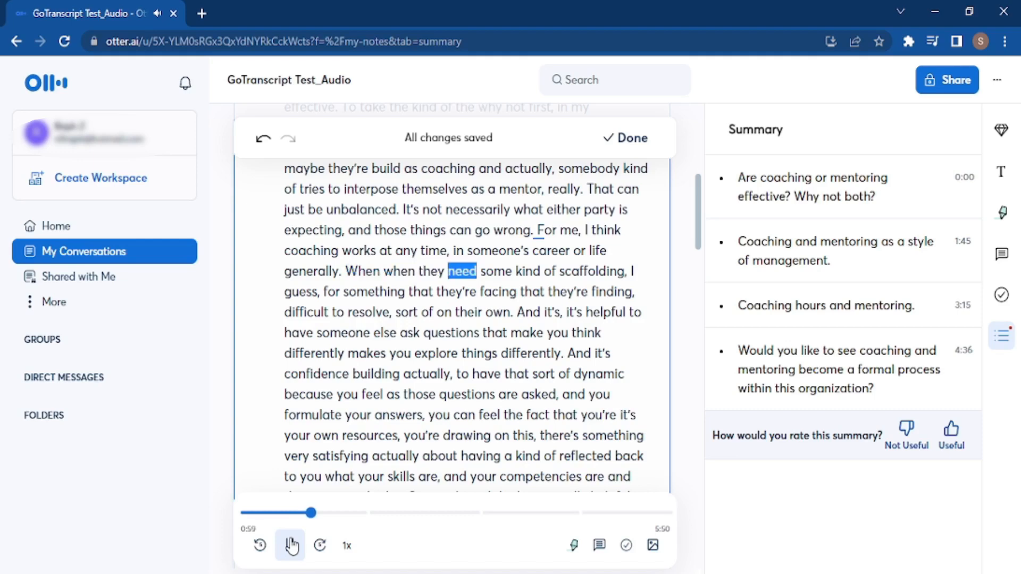
left_click(290, 545)
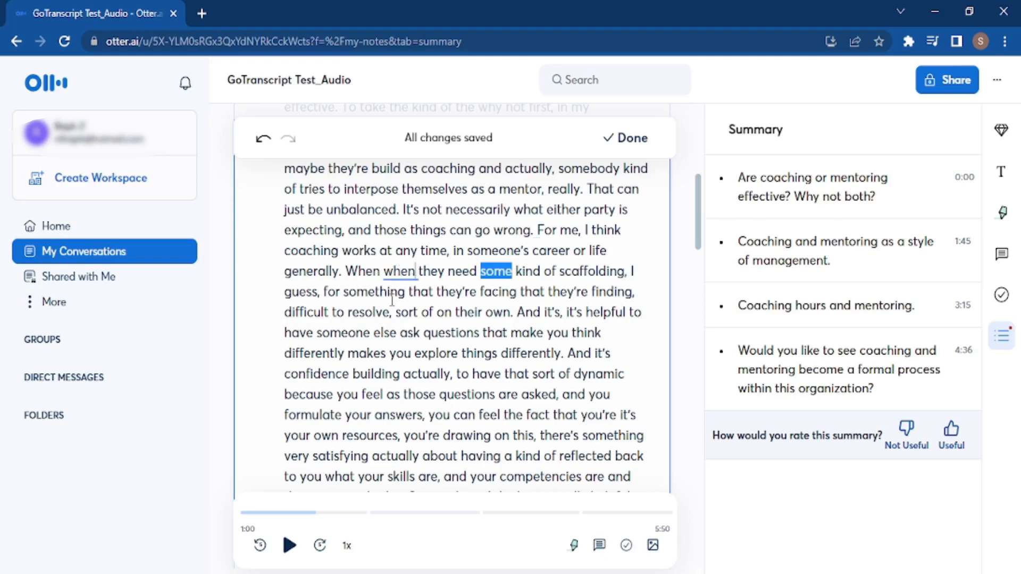
key("BackSpace")
key("BackSpace")
key("BackSpace")
key("BackSpace")
key("BackSpace")
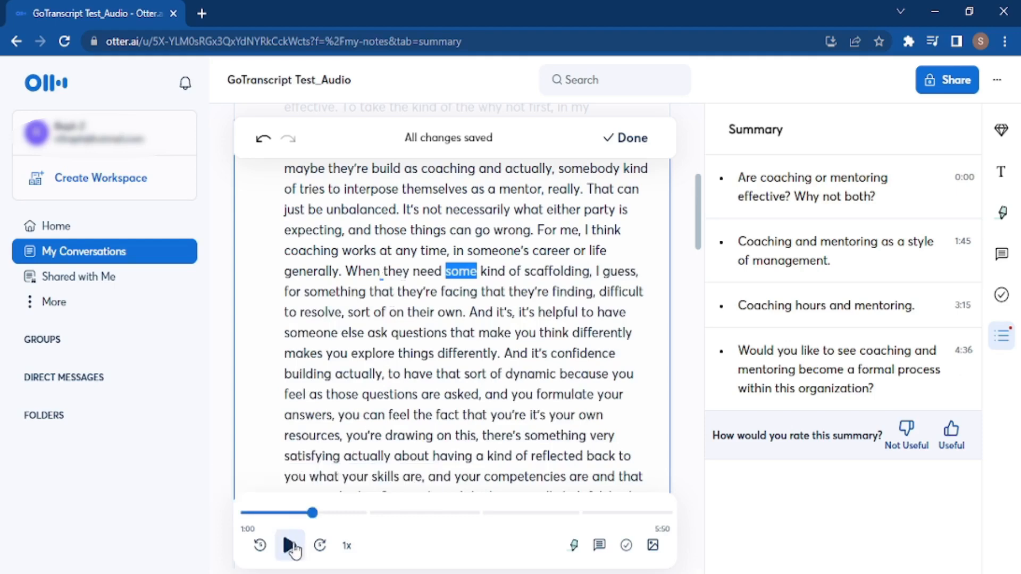
Play the recording on from "some kind of scaffolding", and again from "their own" up to "someone", to check the passage.
left_click(293, 544)
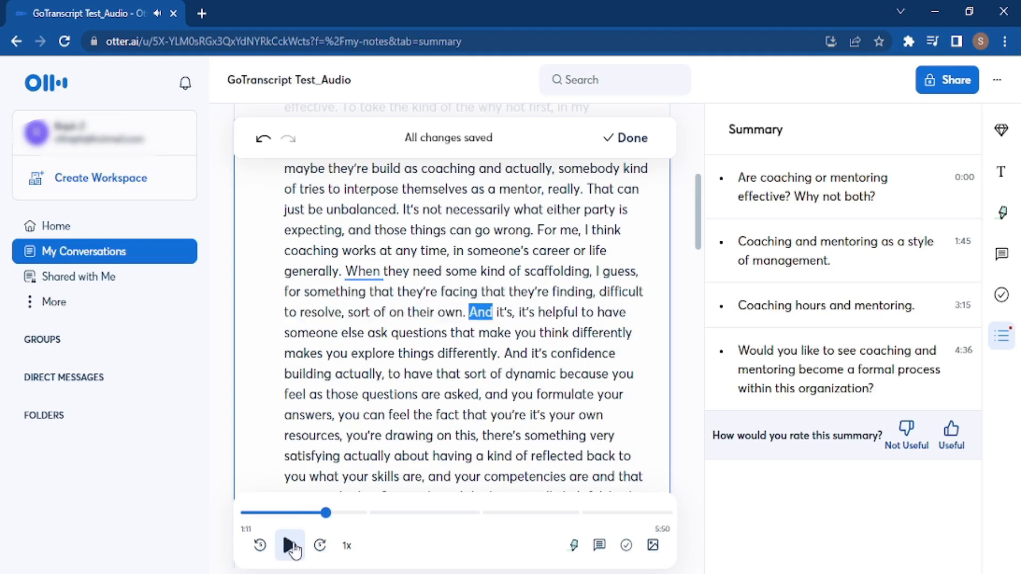
left_click(428, 312)
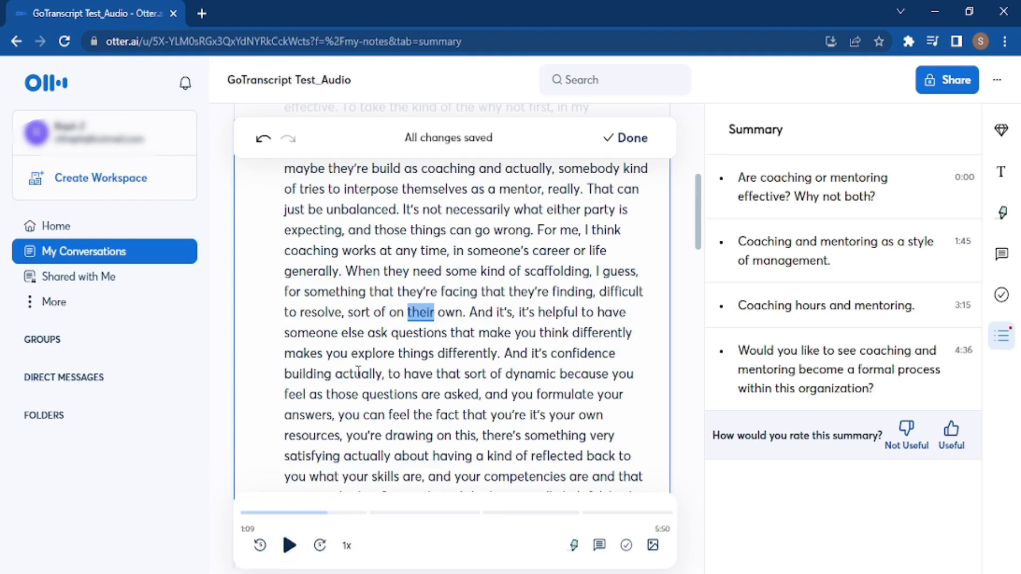
left_click(289, 545)
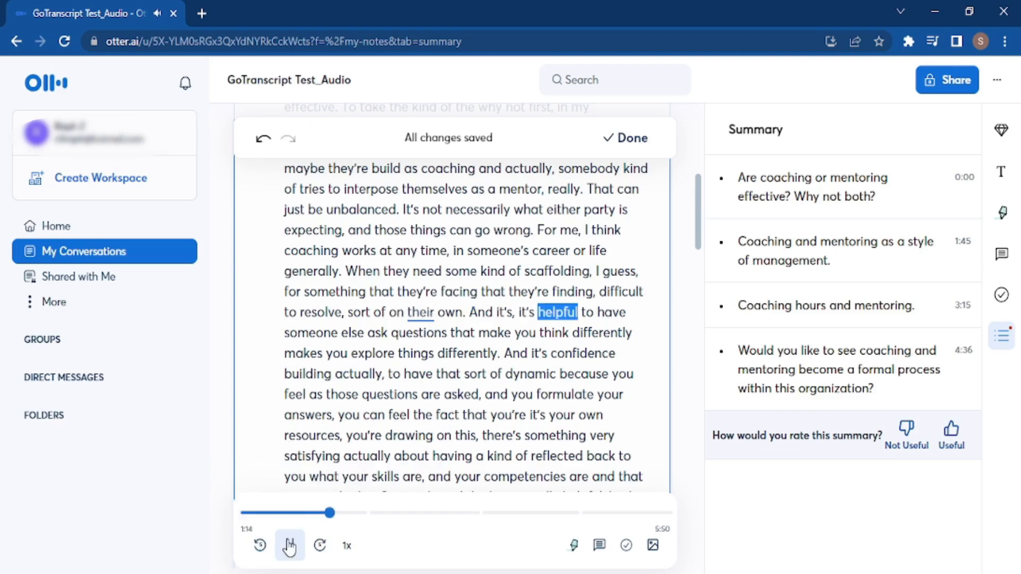
left_click(289, 545)
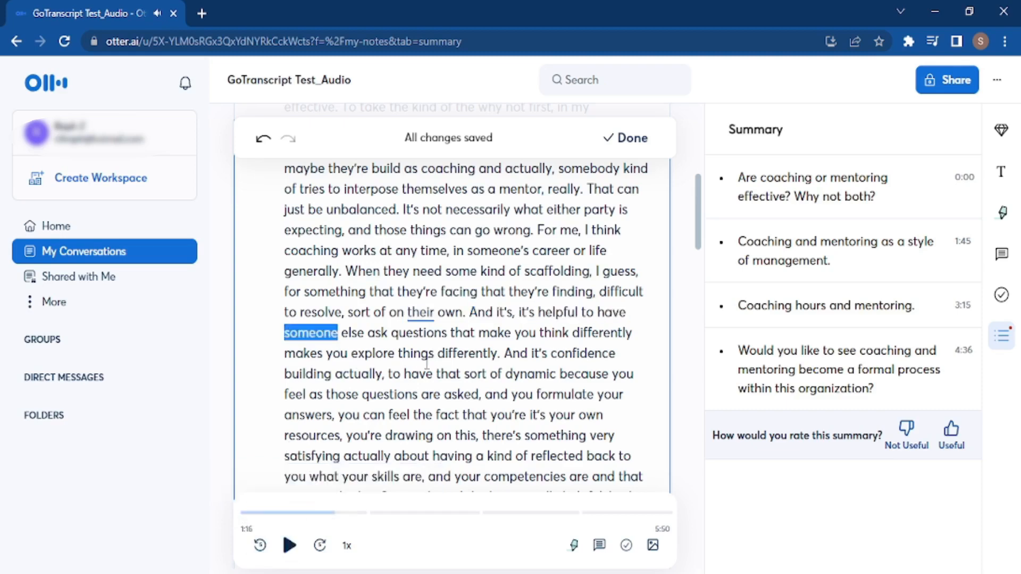
Delete "And" after "sort of on their own." and capitalise "It's" at the start of the sentence.
left_click(496, 314)
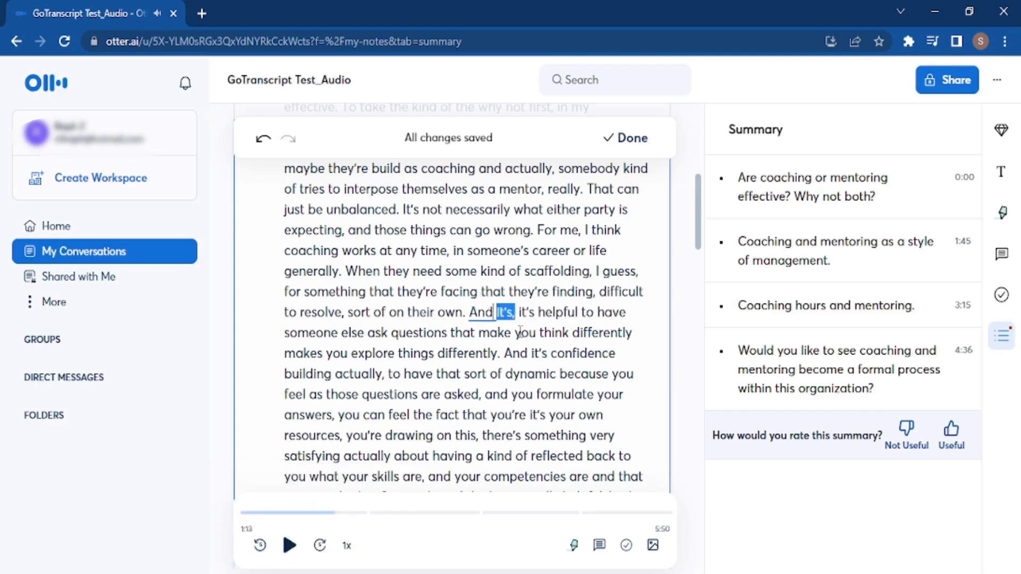
key("BackSpace")
key("BackSpace")
key("BackSpace")
key("BackSpace")
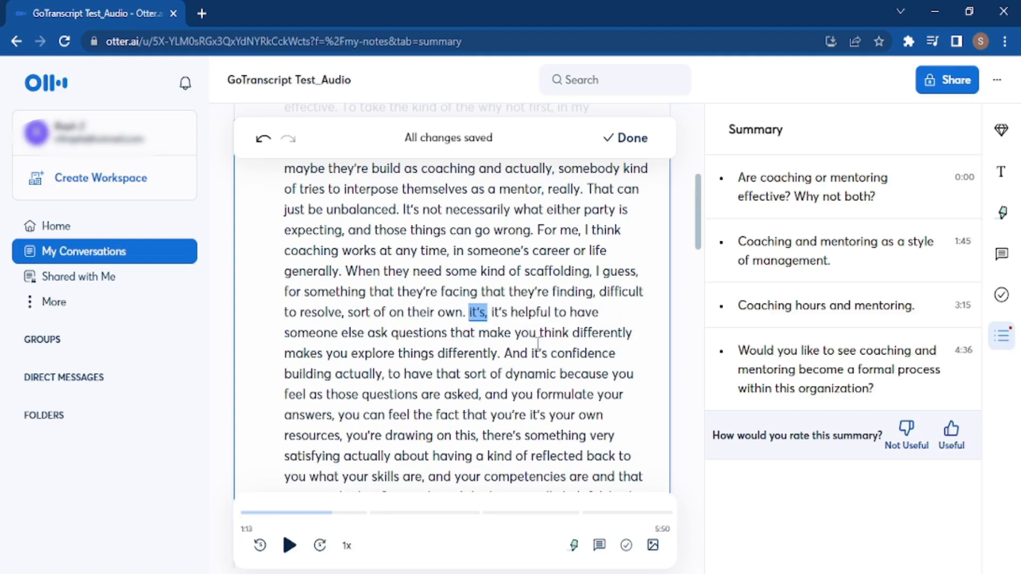
key("shift+Right")
type("I")
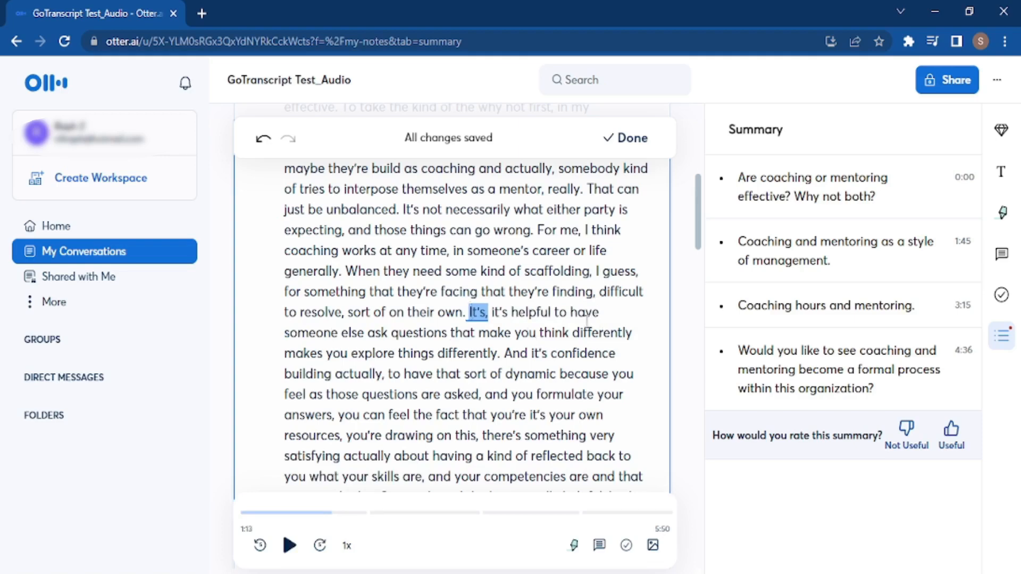
Remove the repeated "it's" and its comma so the sentence reads "It's helpful to have someone else".
left_click(508, 312)
key("BackSpace")
key("BackSpace")
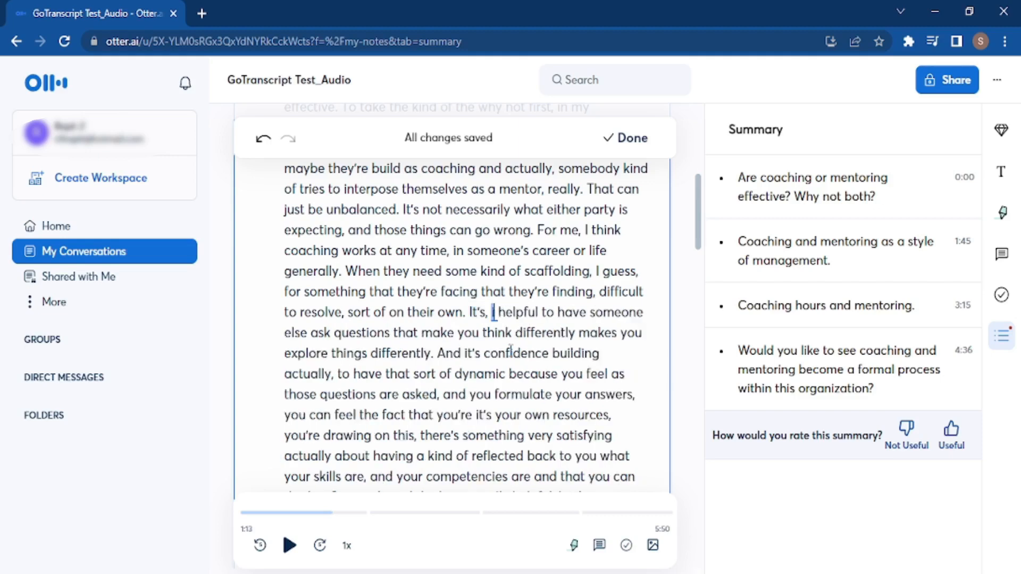
key("BackSpace")
key("BackSpace")
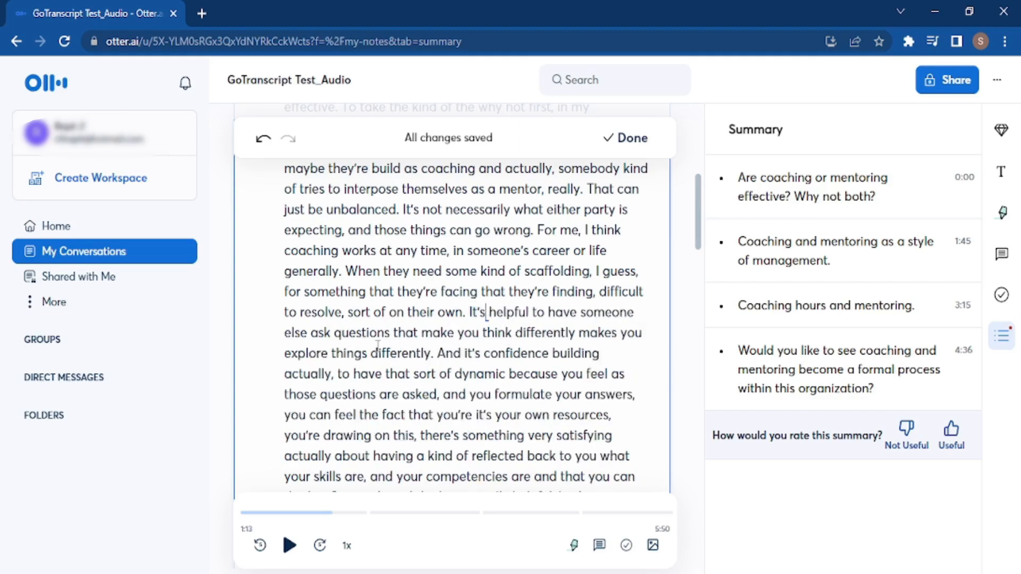
Replay the recording from "their own." and add a comma after "make you think differently".
left_click(467, 311)
left_click(288, 545)
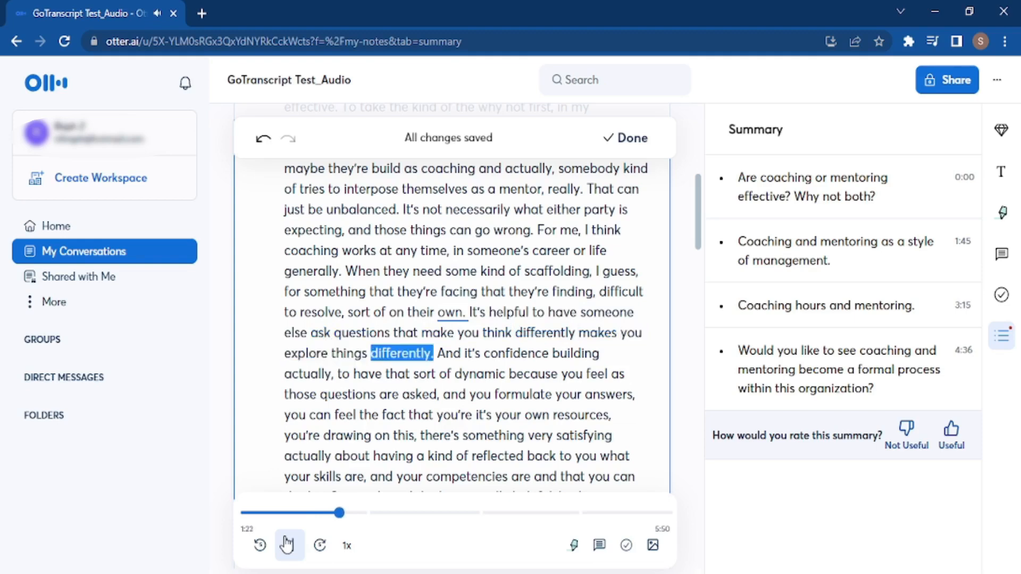
left_click(287, 544)
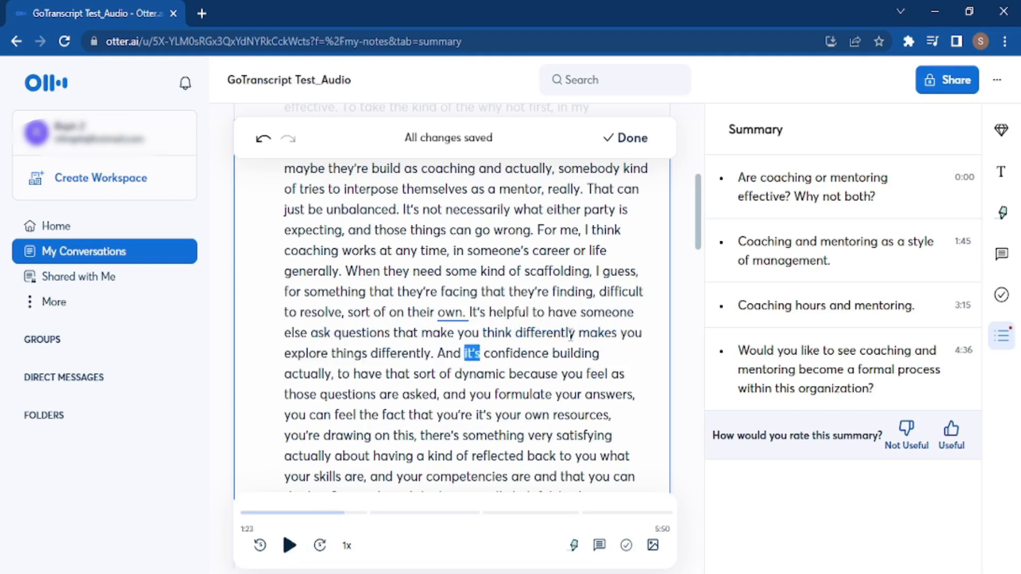
left_click(573, 332)
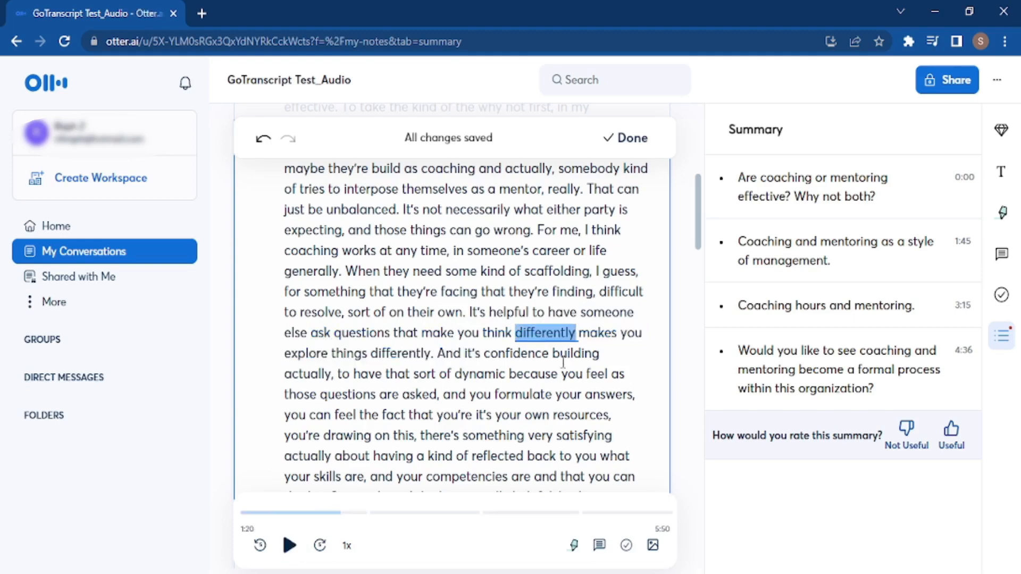
type(",")
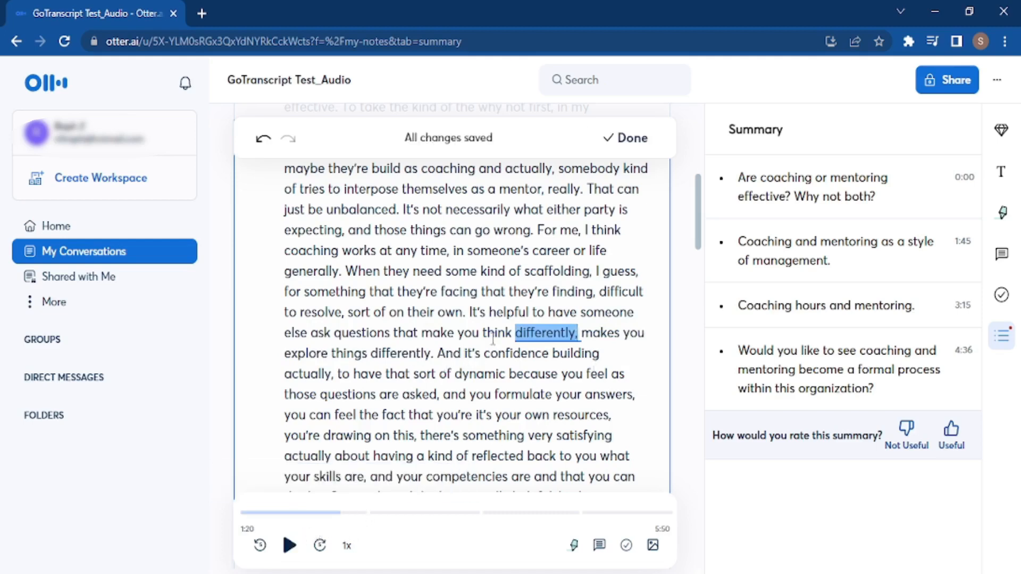
Replay the recording from "It's helpful" up to "actually, to have" to check the corrected sentence.
left_click(479, 313)
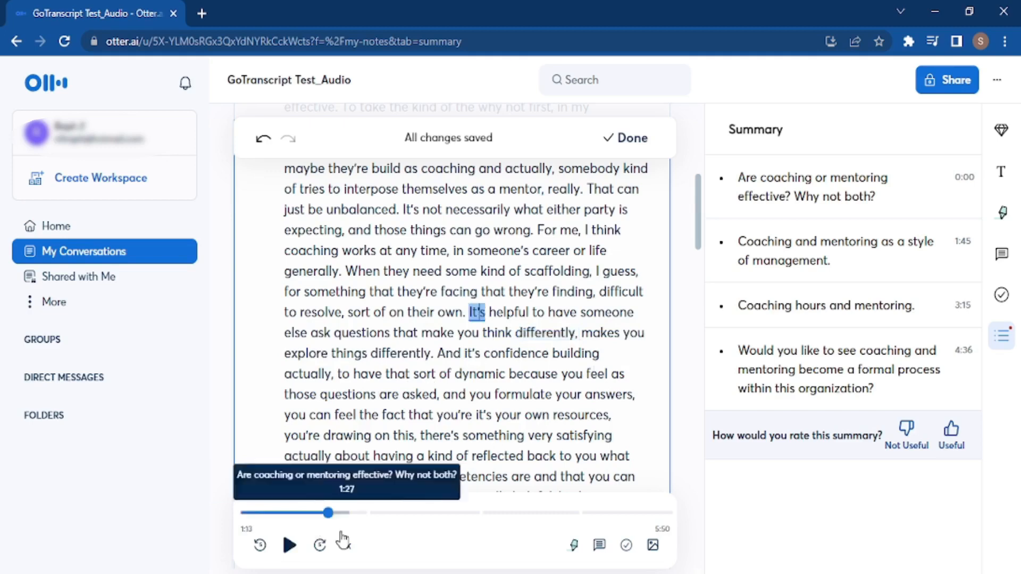
left_click(301, 551)
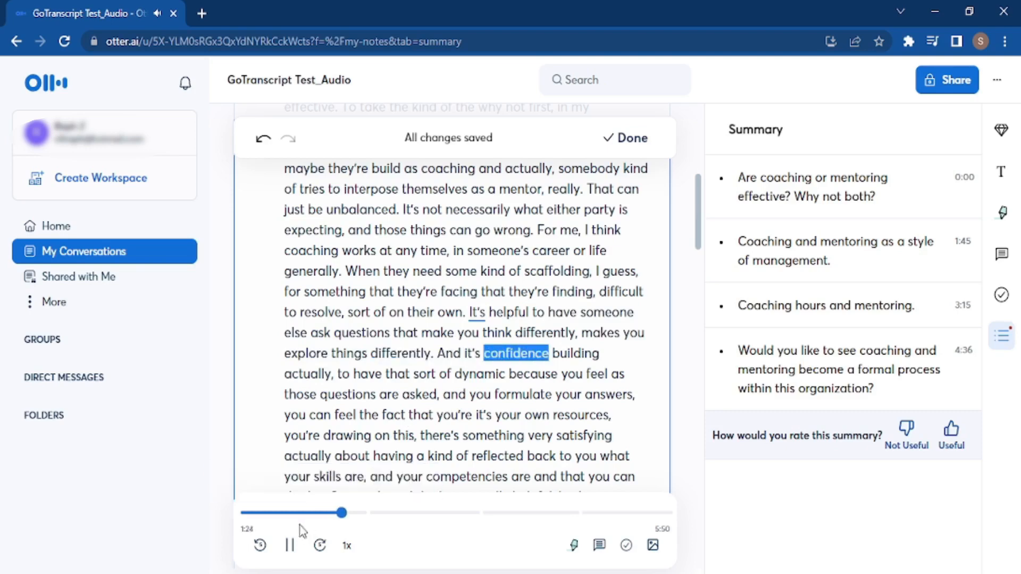
left_click(290, 545)
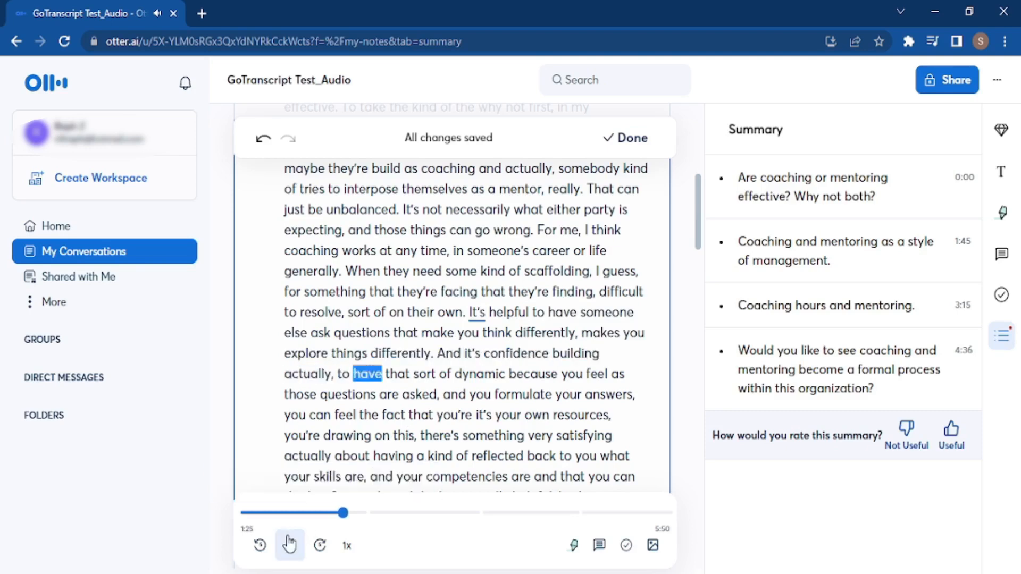
Change "And it's confidence building" to "It's confidence building" and play the recording from there up to "something very satisfying actually".
left_click(465, 353)
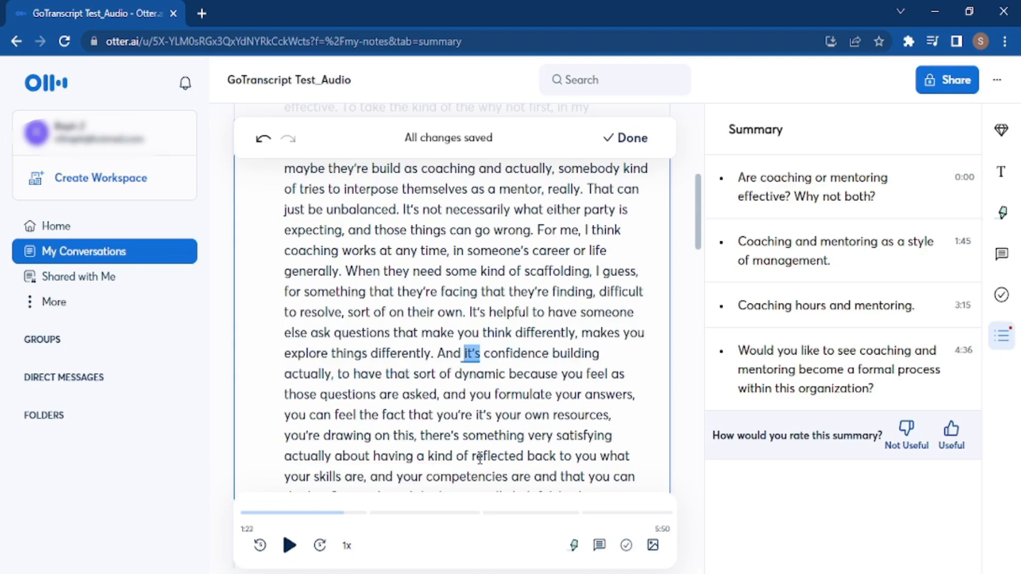
key("BackSpace")
key("BackSpace")
key("BackSpace")
key("BackSpace")
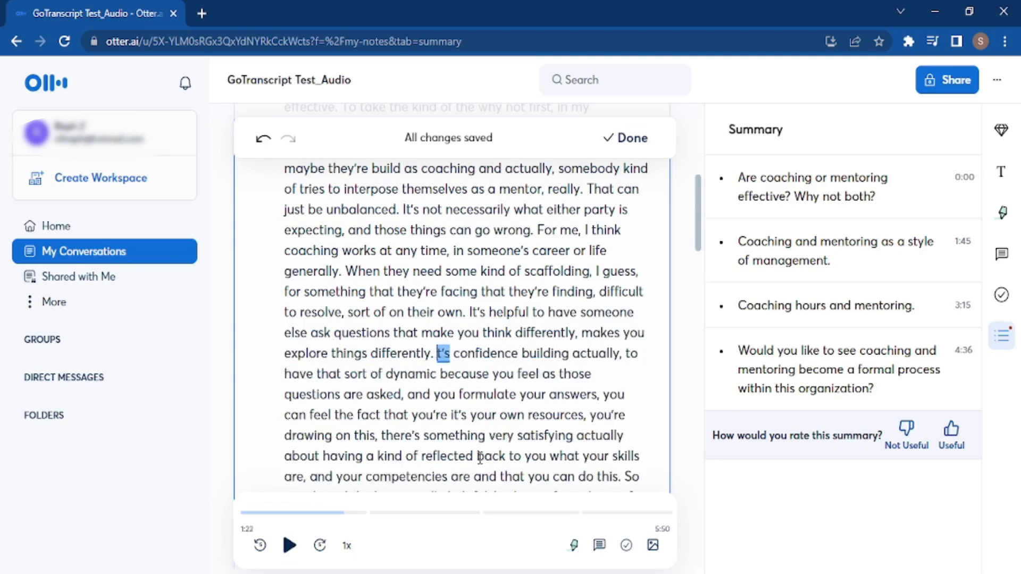
type("I")
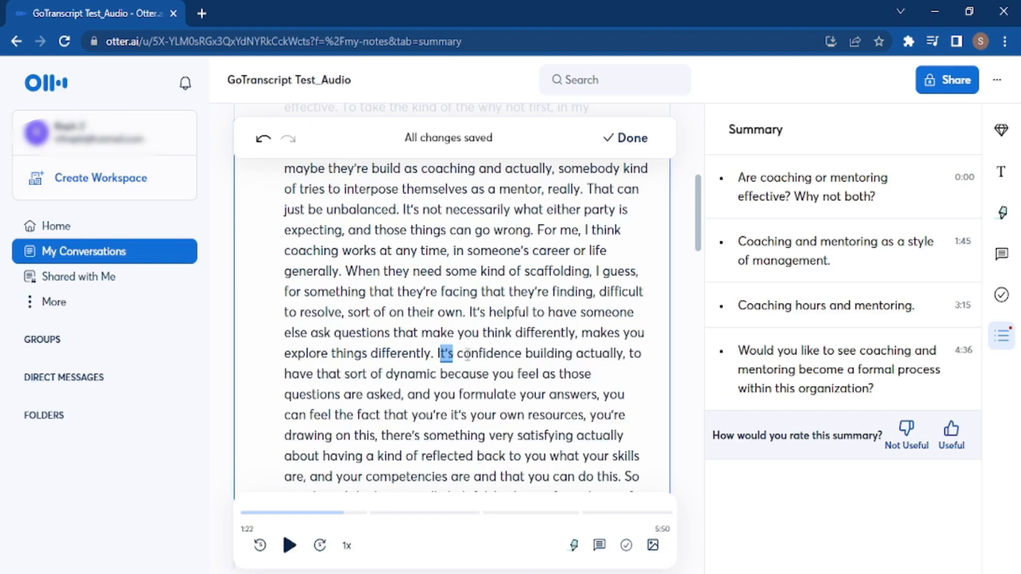
left_click(290, 545)
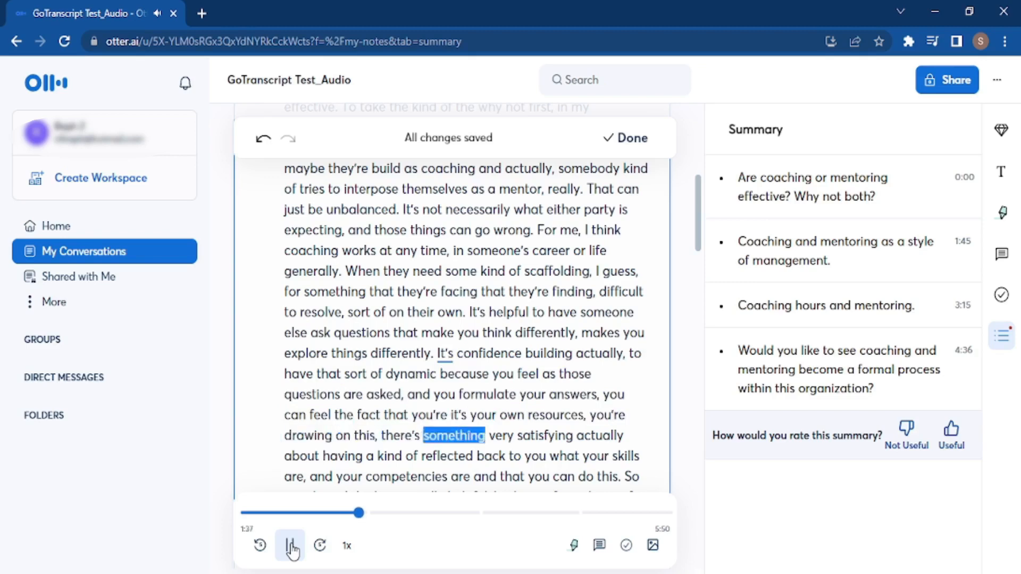
left_click(290, 547)
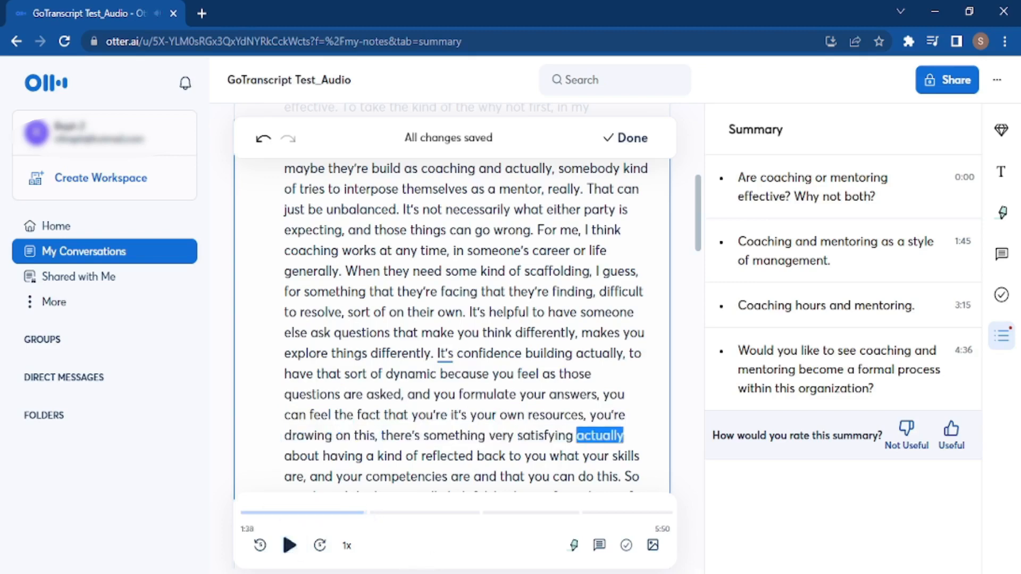
Replay the recording from "It's confidence building" and delete the comma after "questions are asked".
left_click(432, 356)
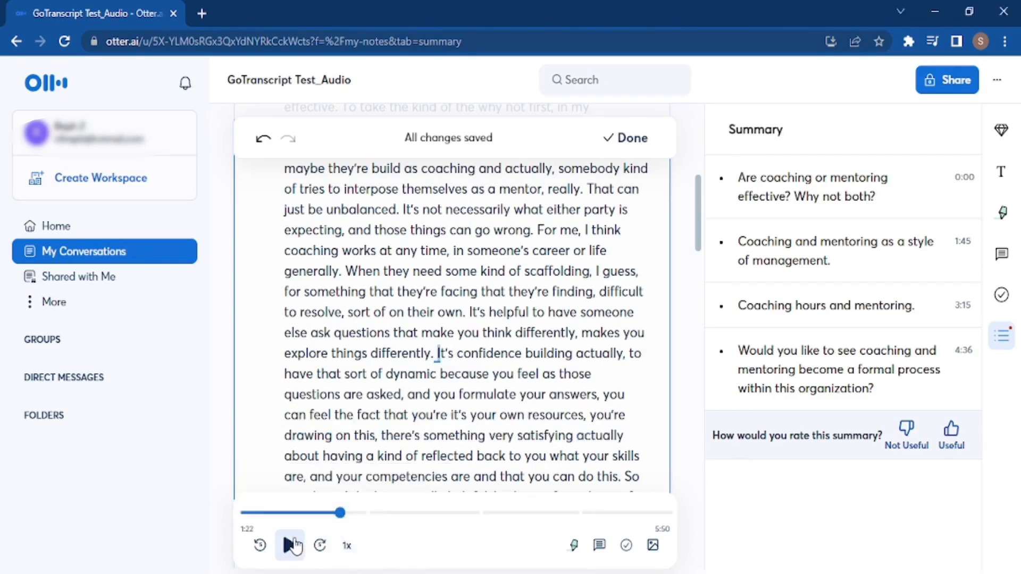
left_click(290, 546)
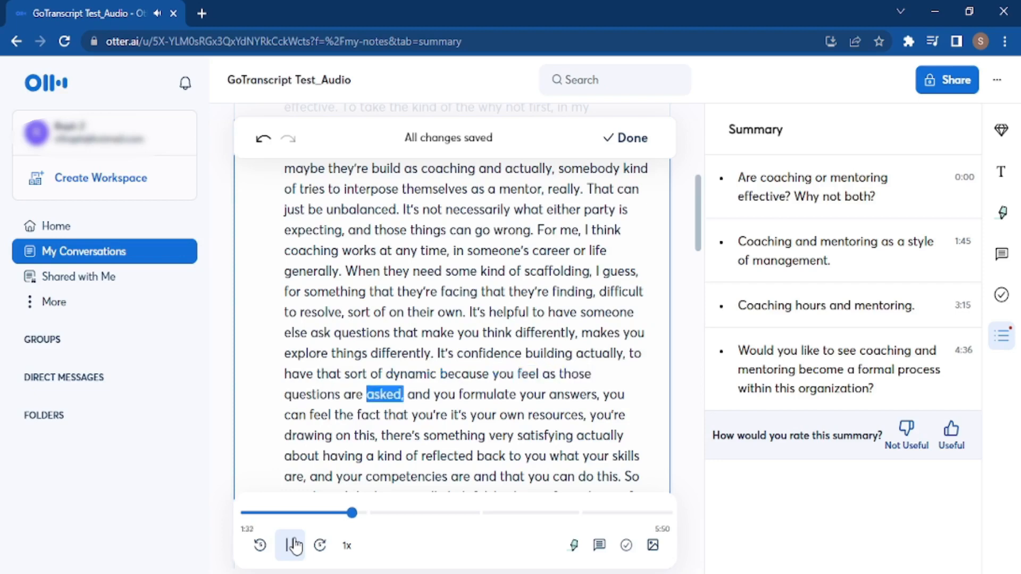
left_click(294, 545)
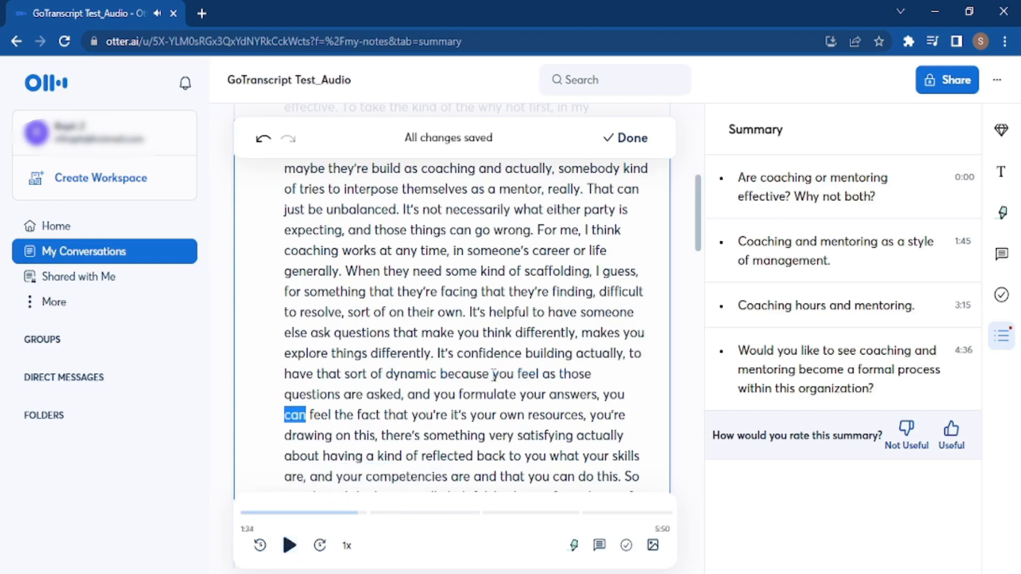
left_click(402, 396)
left_click(407, 395)
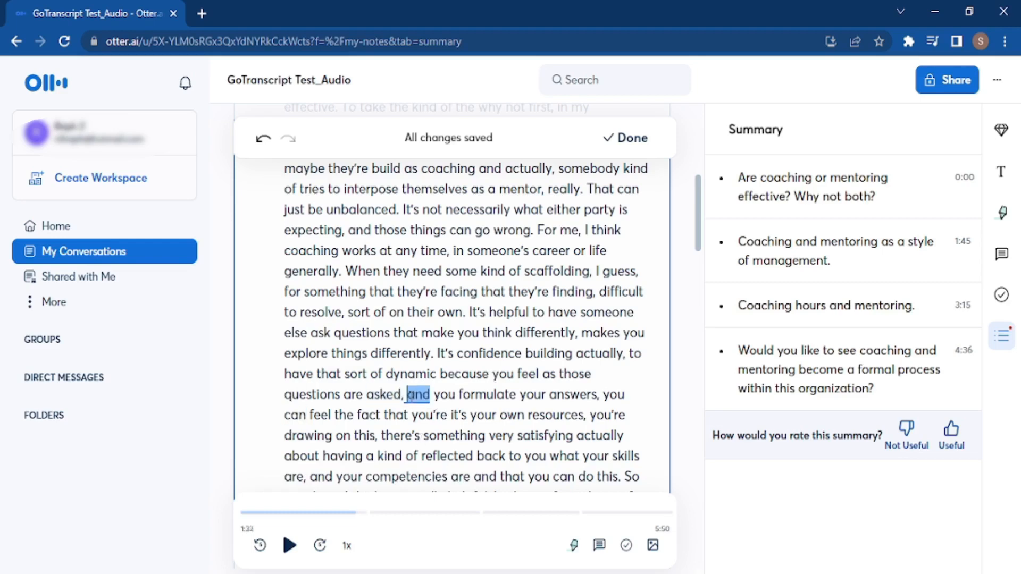
key("BackSpace")
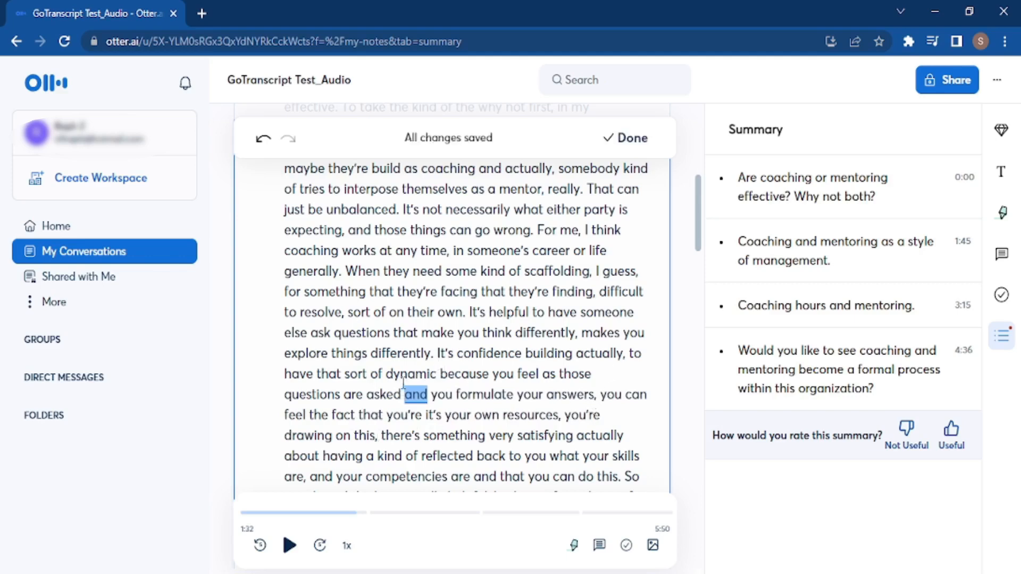
Replay the recording from "because you feel" and delete the false start "you're" so the text reads "the fact that it's your own resources".
left_click(444, 374)
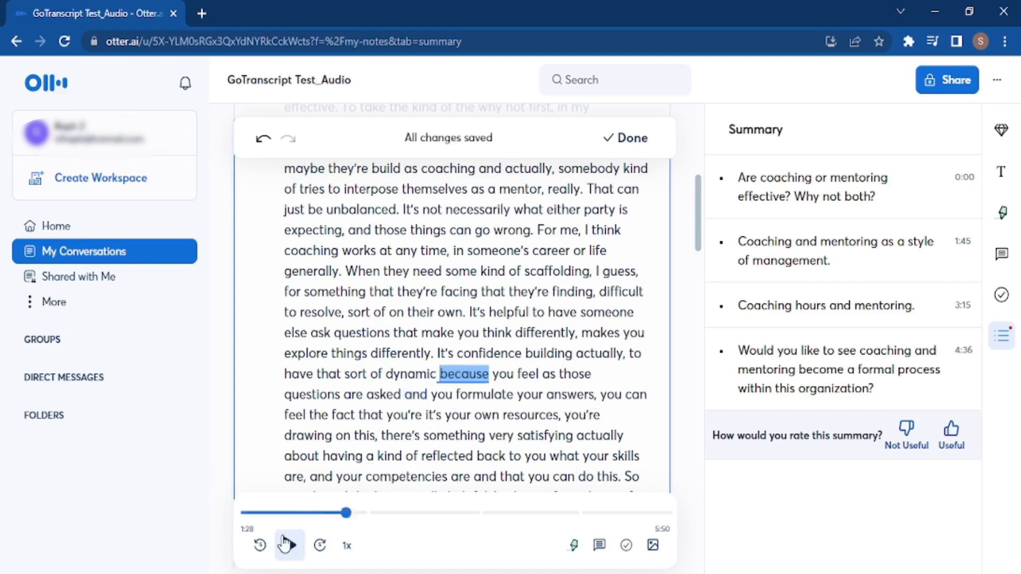
left_click(285, 543)
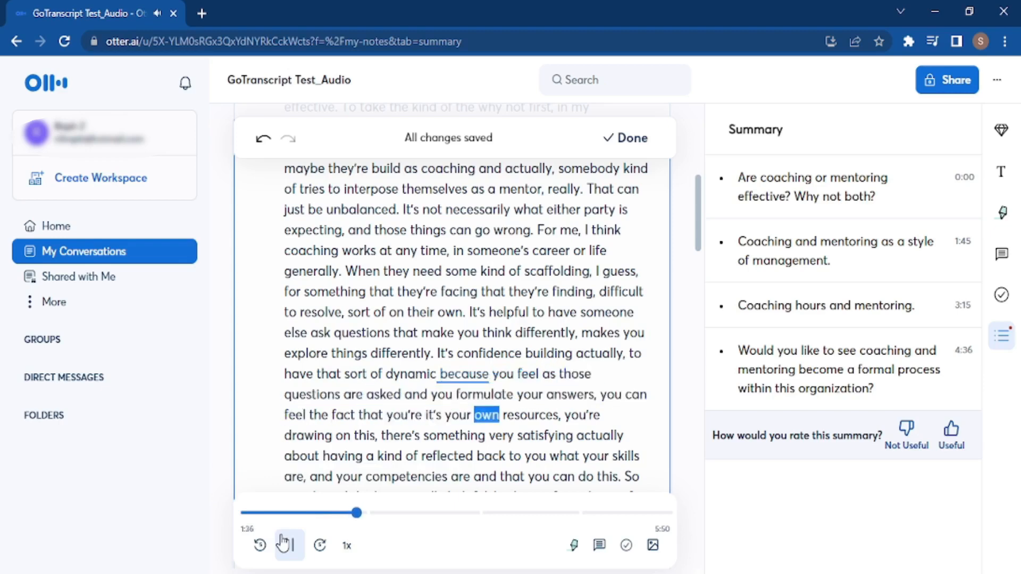
left_click(284, 542)
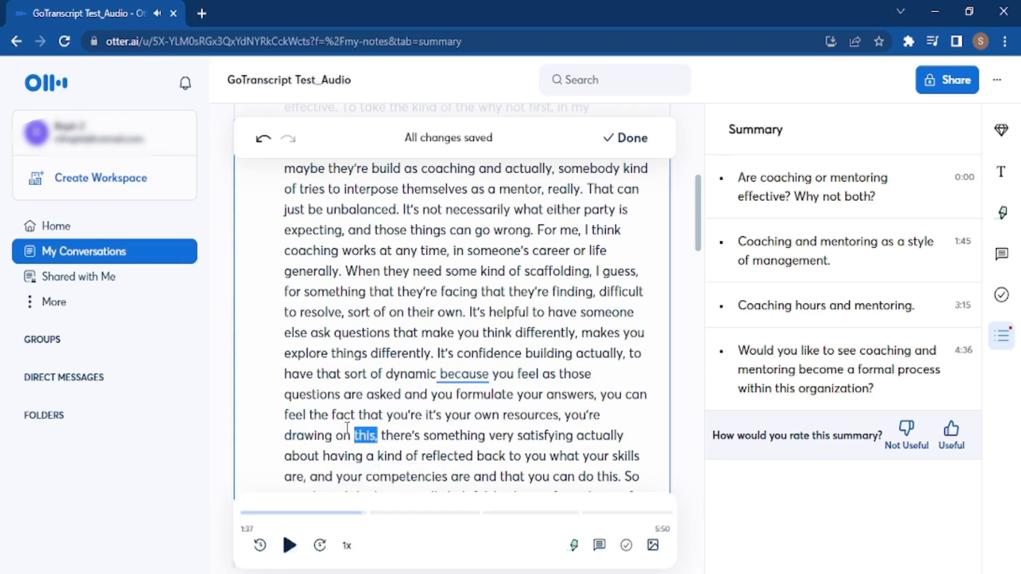
left_click(425, 414)
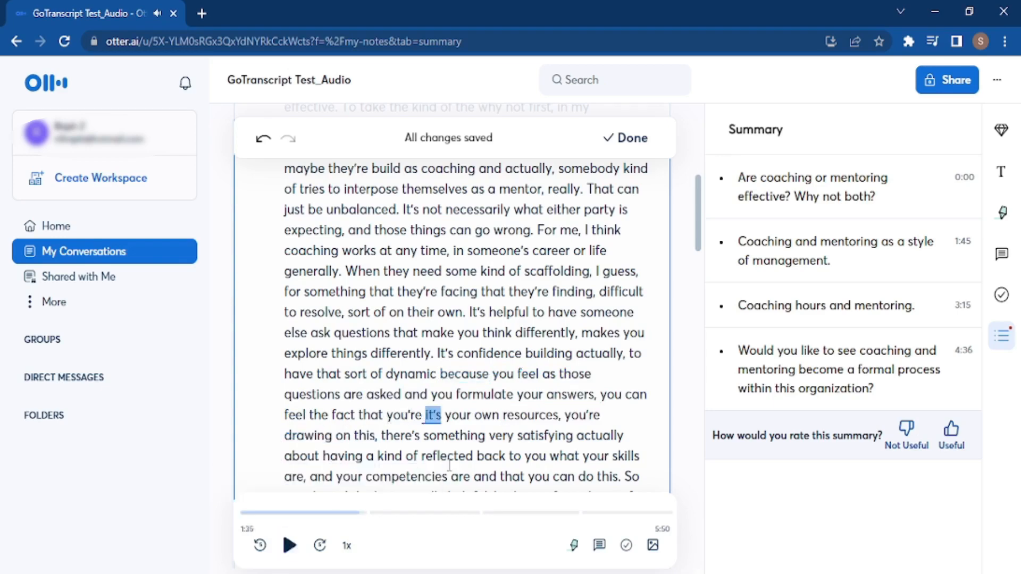
key("BackSpace")
key("BackSpace")
key("BackSpace")
key("BackSpace")
key("BackSpace")
key("BackSpace")
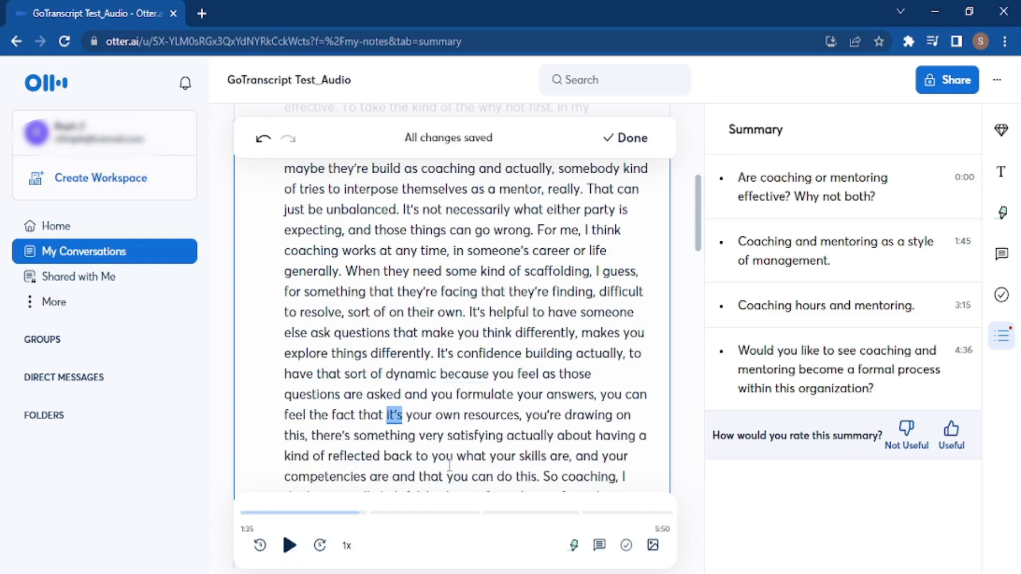
Delete the comma after "your own resources" and replay the recording from "because you feel" to check the sentence.
left_click(527, 414)
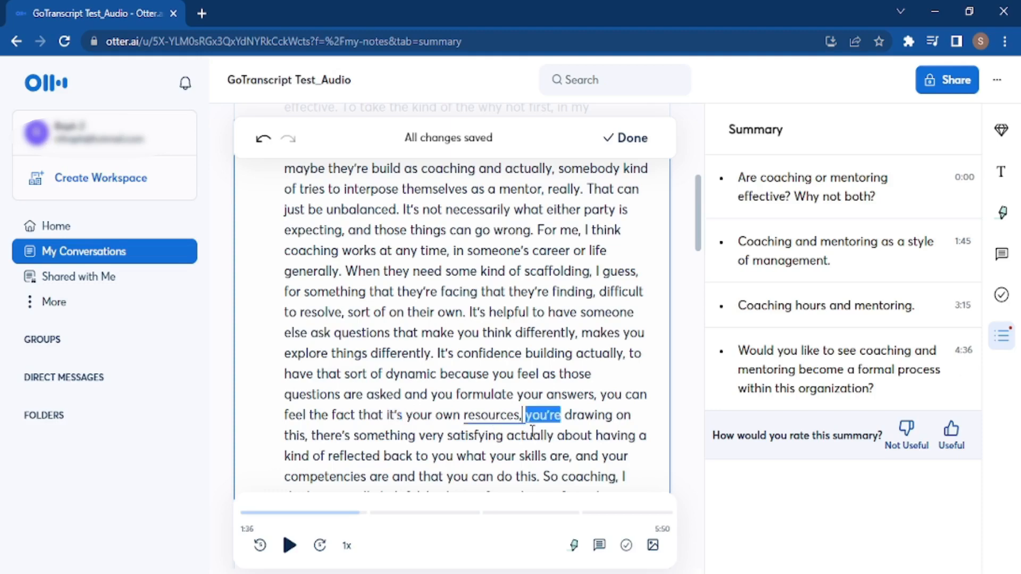
key("BackSpace")
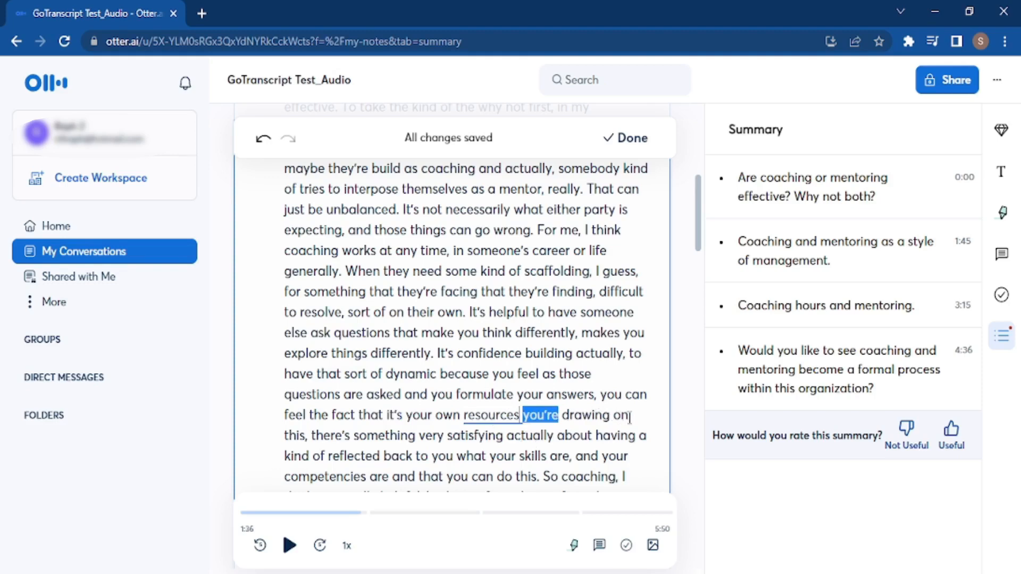
left_click(601, 395)
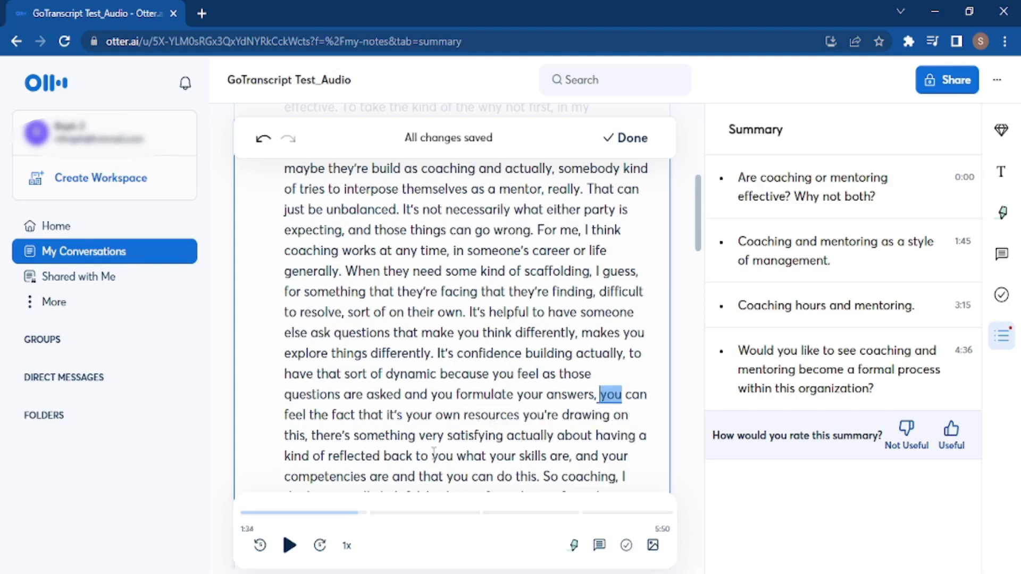
left_click(346, 514)
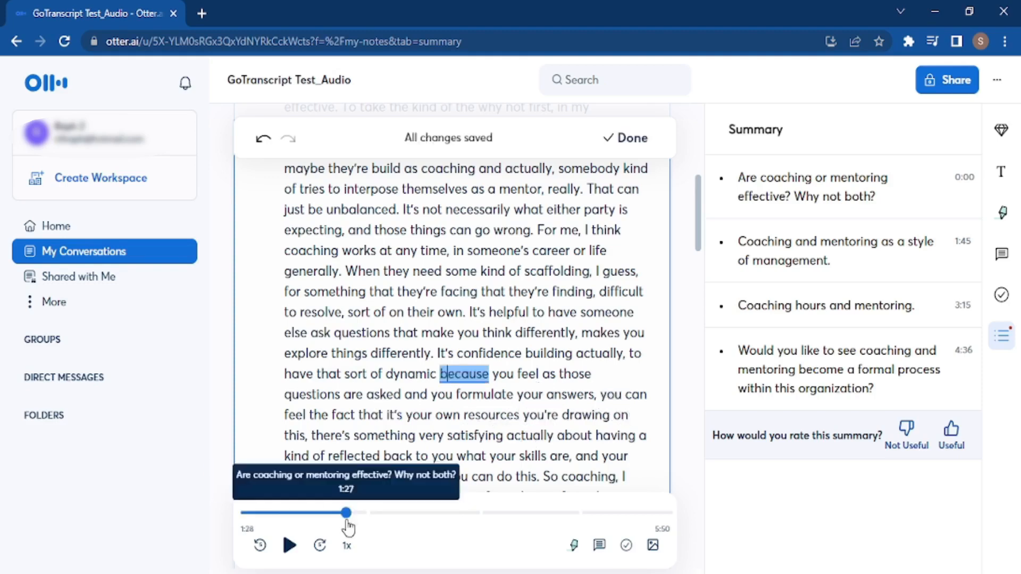
left_click(290, 545)
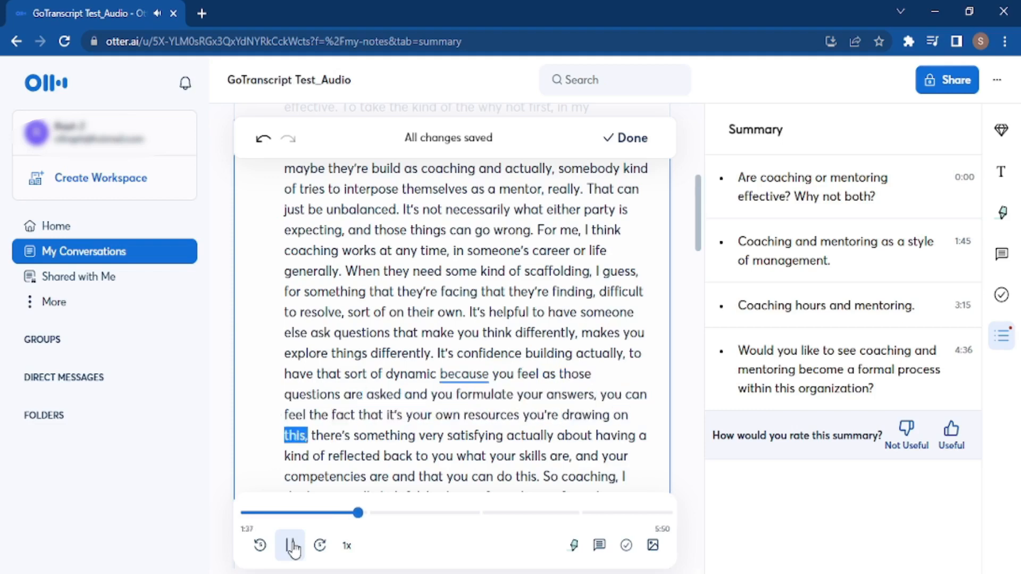
left_click(290, 548)
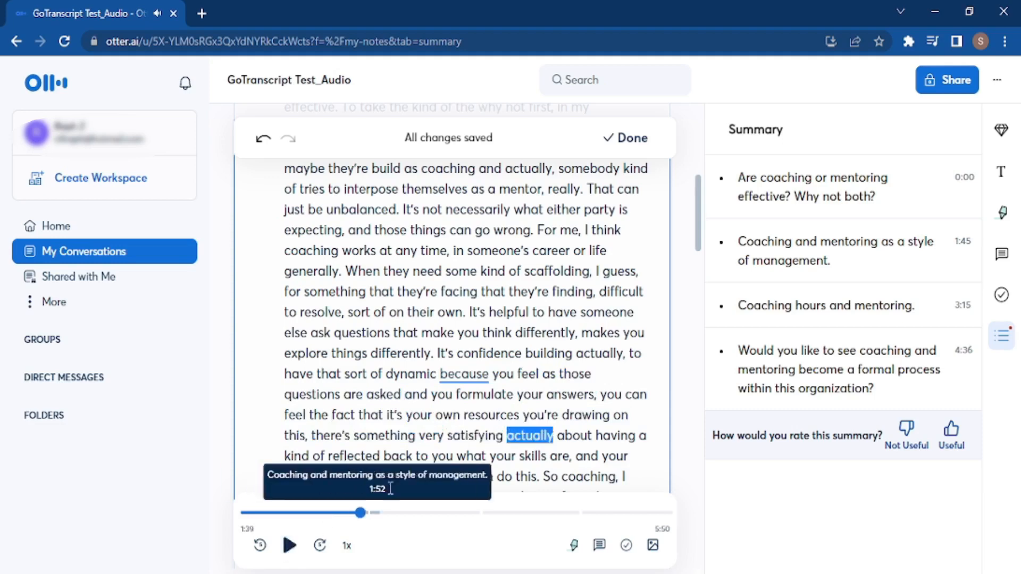
Add a period after "you're drawing on" and replay the recording from "own resources" up to "reflected".
left_click(626, 415)
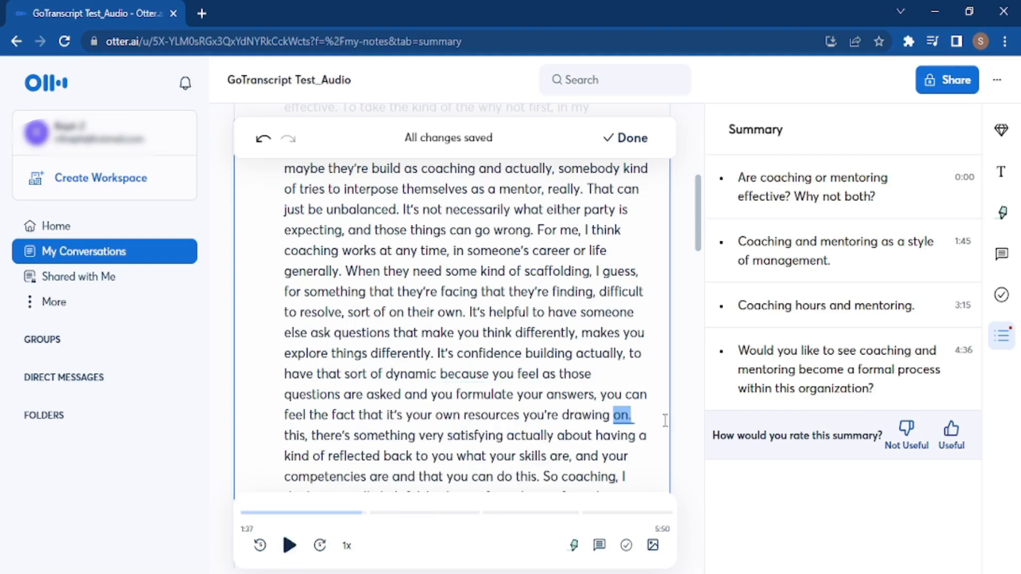
type(".")
left_click(446, 420)
left_click(292, 548)
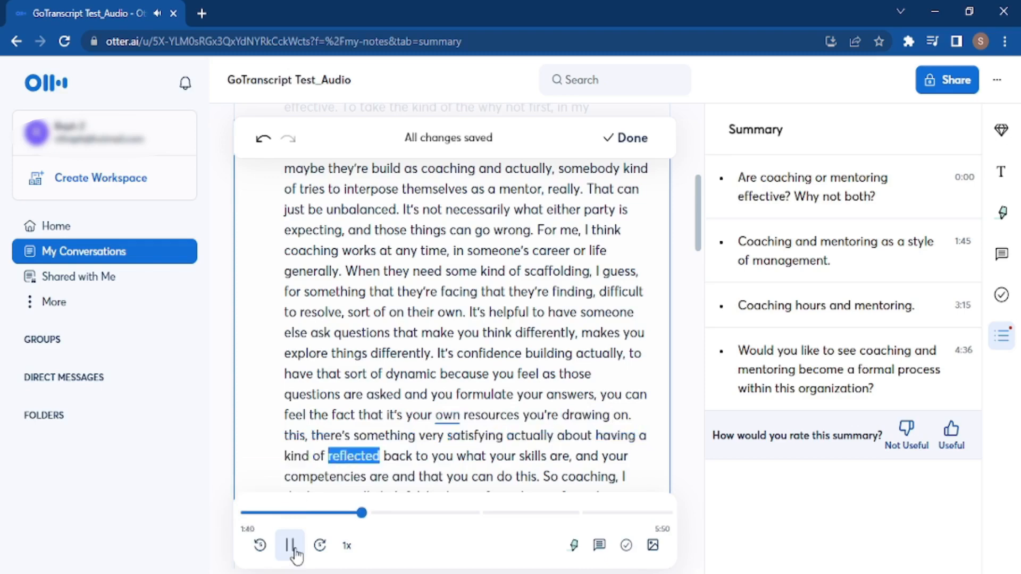
left_click(299, 548)
Delete "this," after "drawing on." and capitalize the next word so the new sentence starts with "There's something very satisfying".
left_click(356, 513)
key("BackSpace")
key("BackSpace")
key("BackSpace")
key("BackSpace")
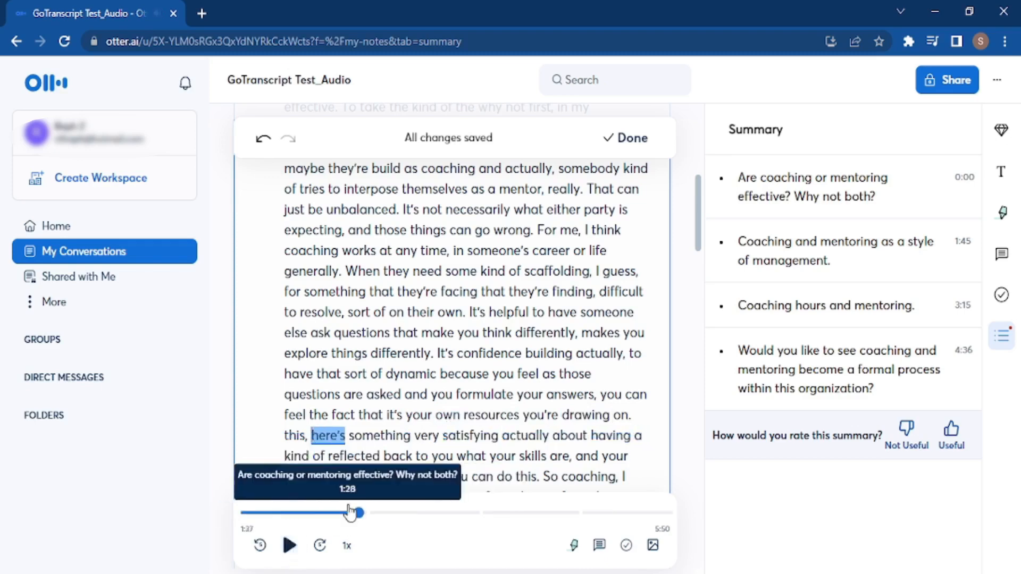
key("BackSpace")
key("BackSpace")
key("BackSpace")
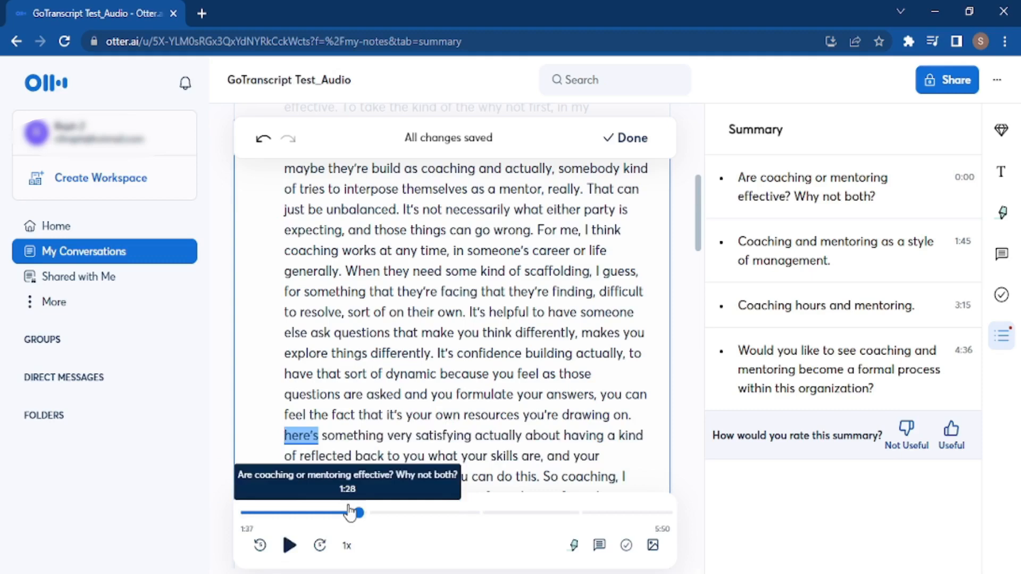
type("T")
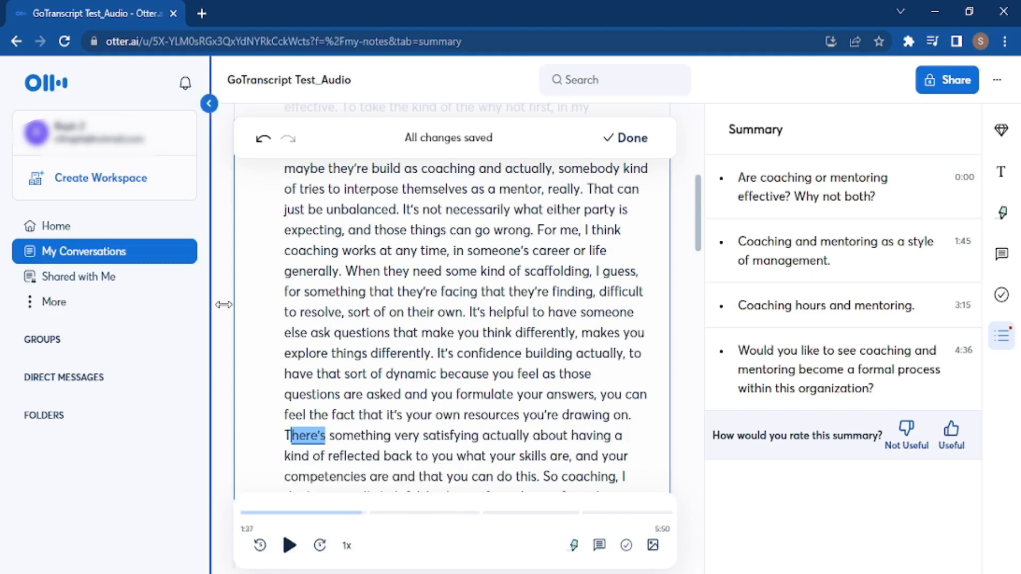
Expand "There's" to "There is" before "something very satisfying" and play the recording on up to "you can do this".
left_click(323, 438)
left_click(293, 436)
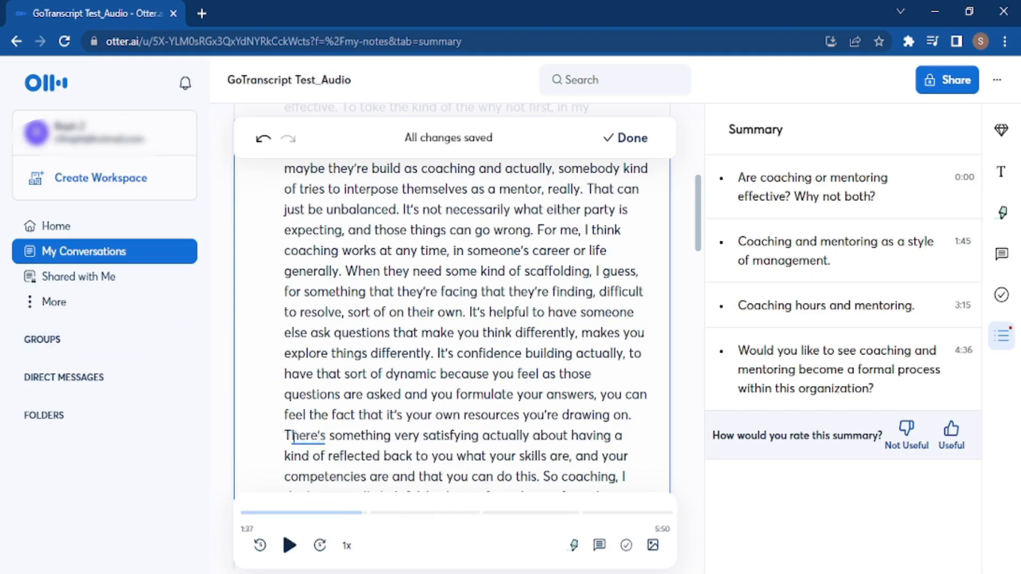
left_click(319, 432)
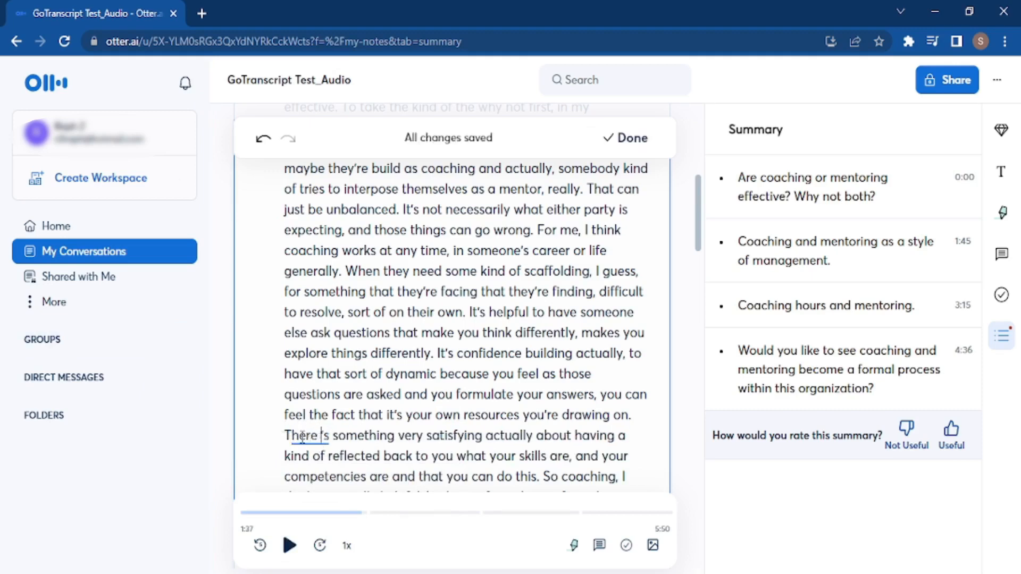
key("Delete")
key("Delete")
type("is")
left_click(287, 545)
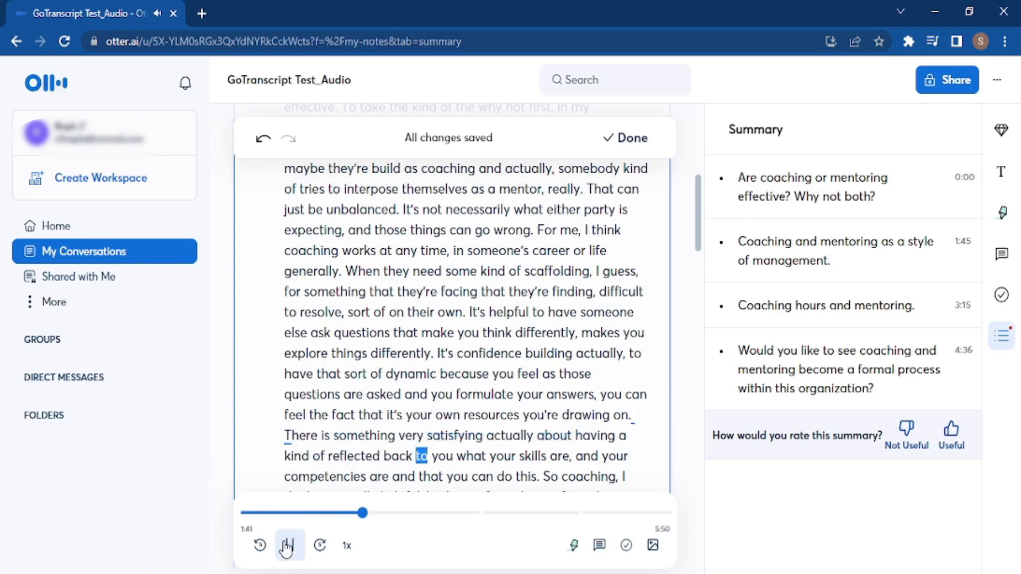
left_click(287, 545)
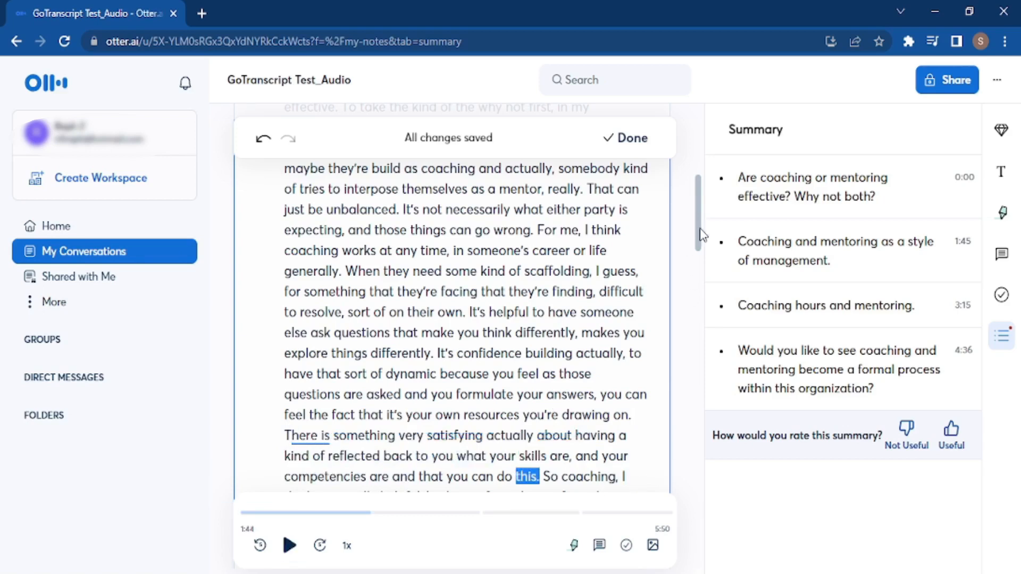
Play the recording from "do this", delete "So" and capitalize the next word so the sentence starts with "Coaching, I think".
scroll(699, 234, "down", 4)
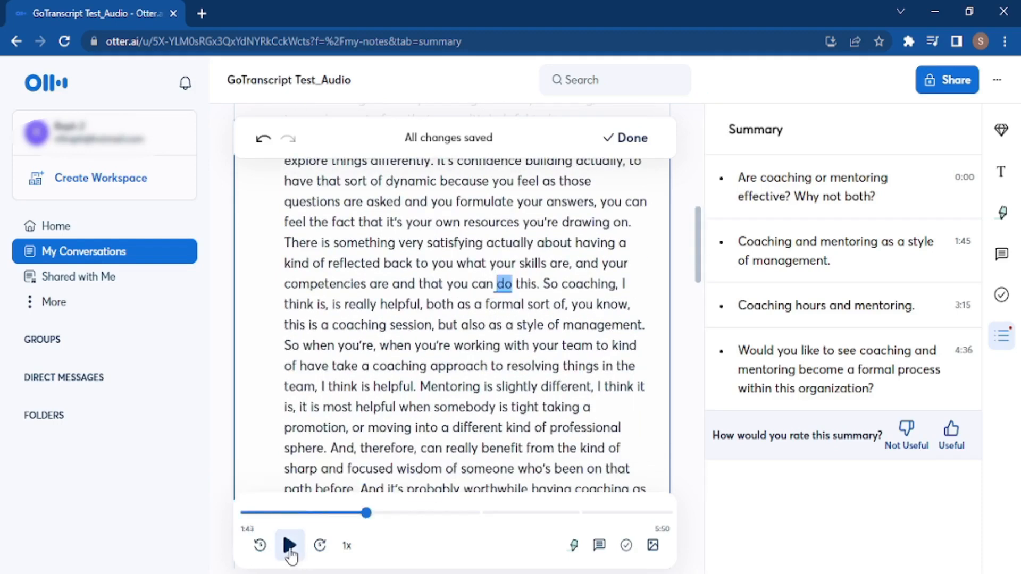
left_click(290, 550)
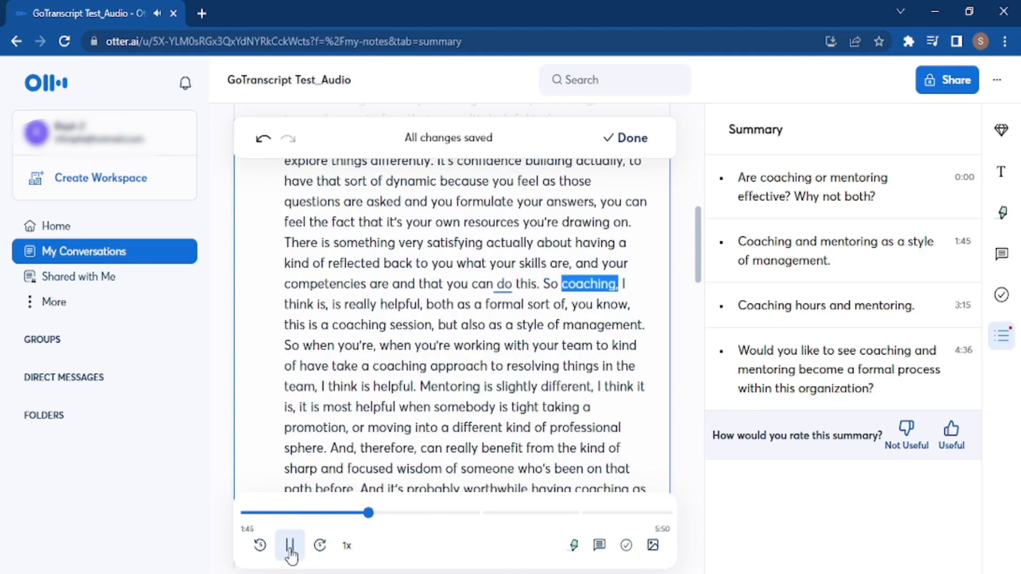
left_click(291, 550)
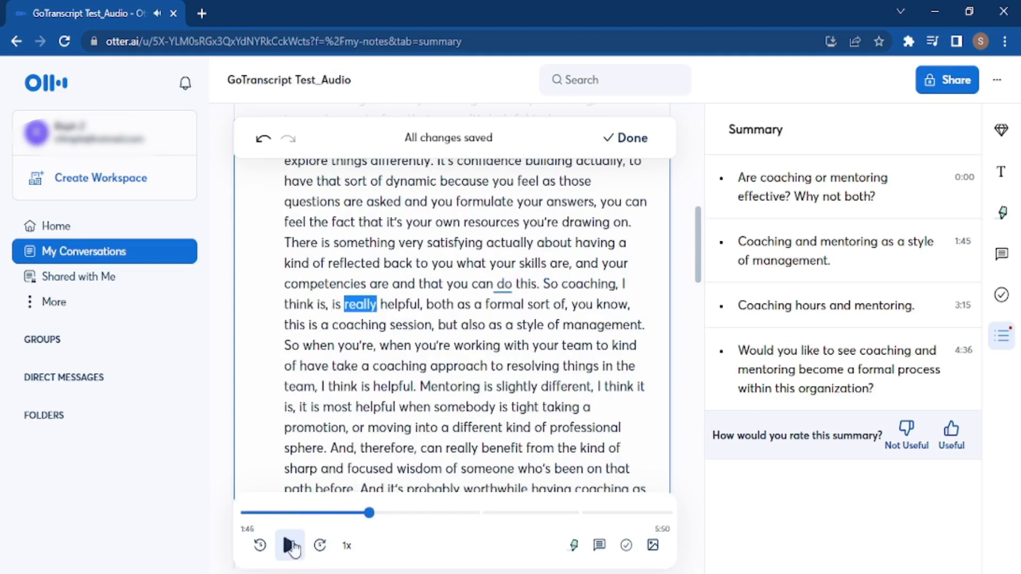
double_click(562, 278)
key("Left")
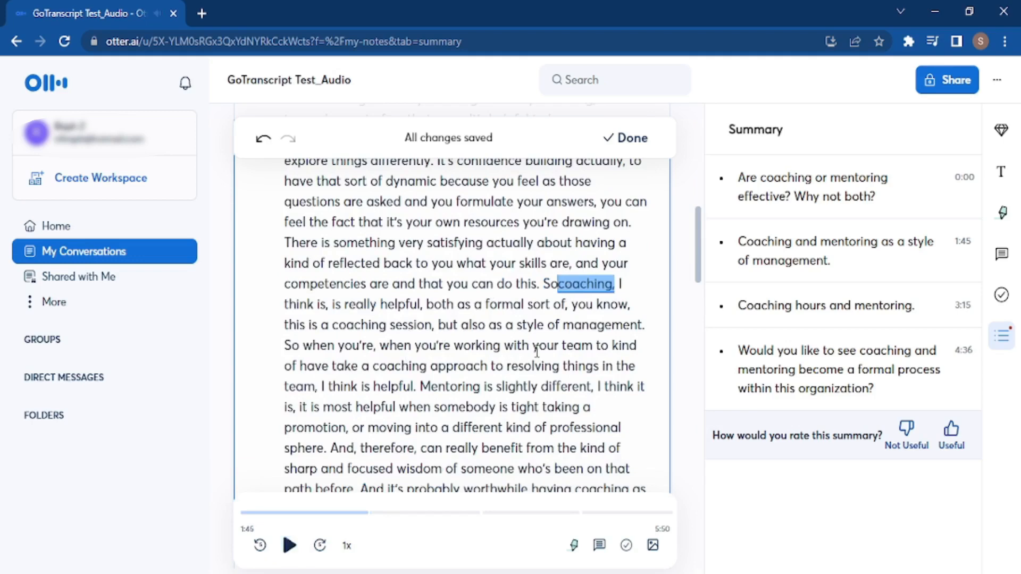
key("BackSpace")
key("BackSpace")
key("BackSpace")
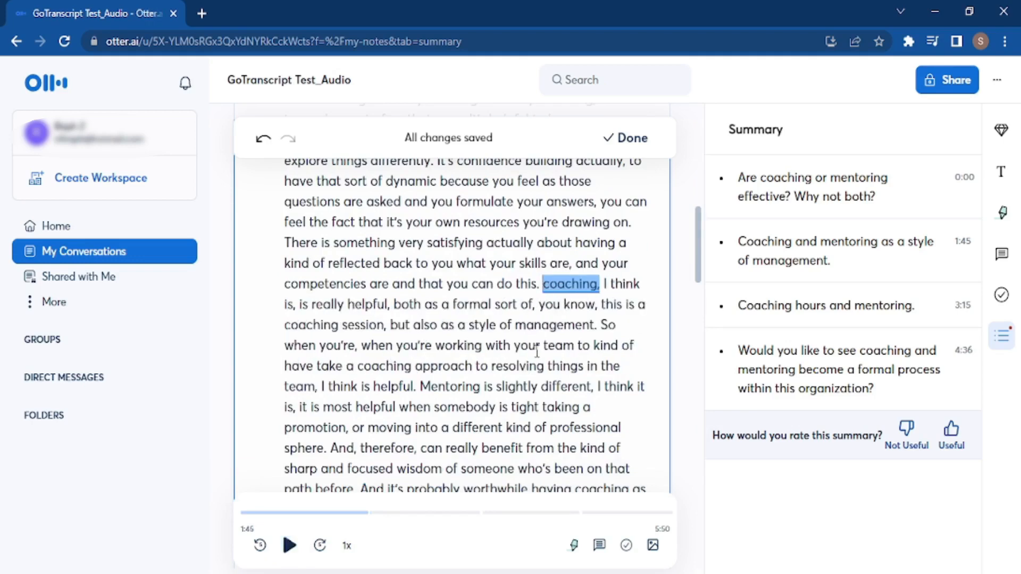
key("Delete")
type("C")
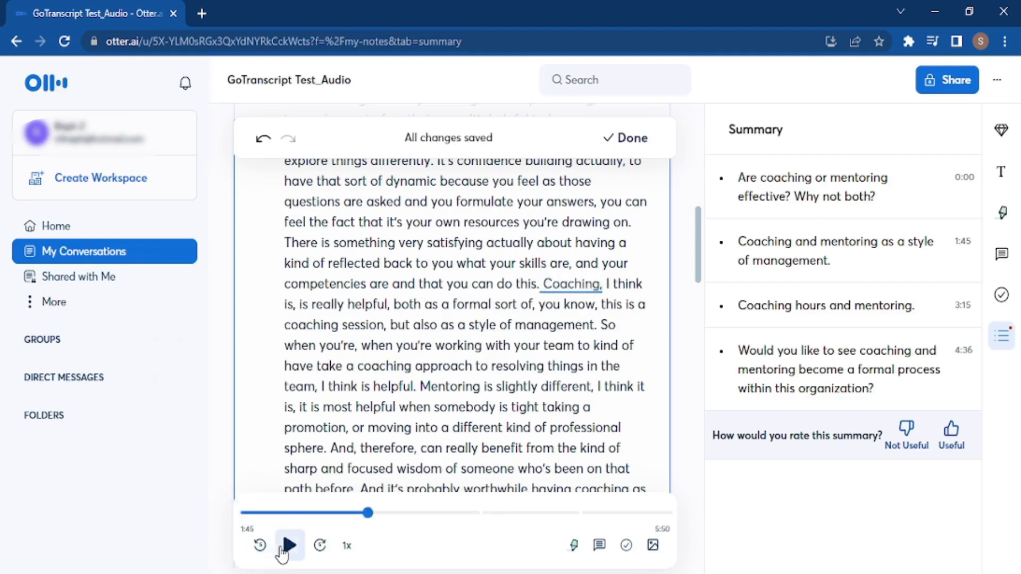
Play the recording from "Coaching" up to "formal" and delete the repeated "is," so the text reads "I think is really helpful".
left_click(287, 543)
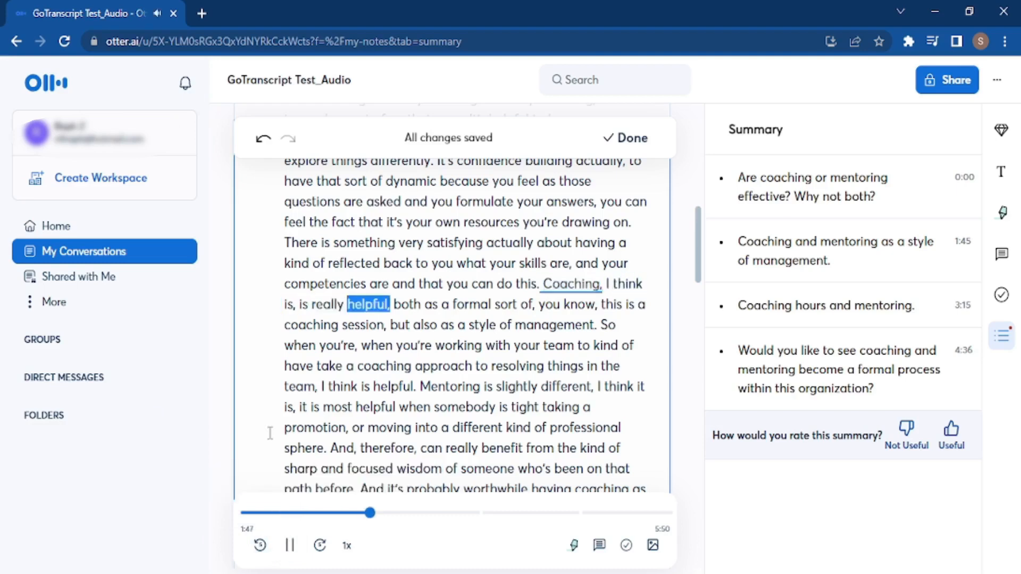
left_click(289, 542)
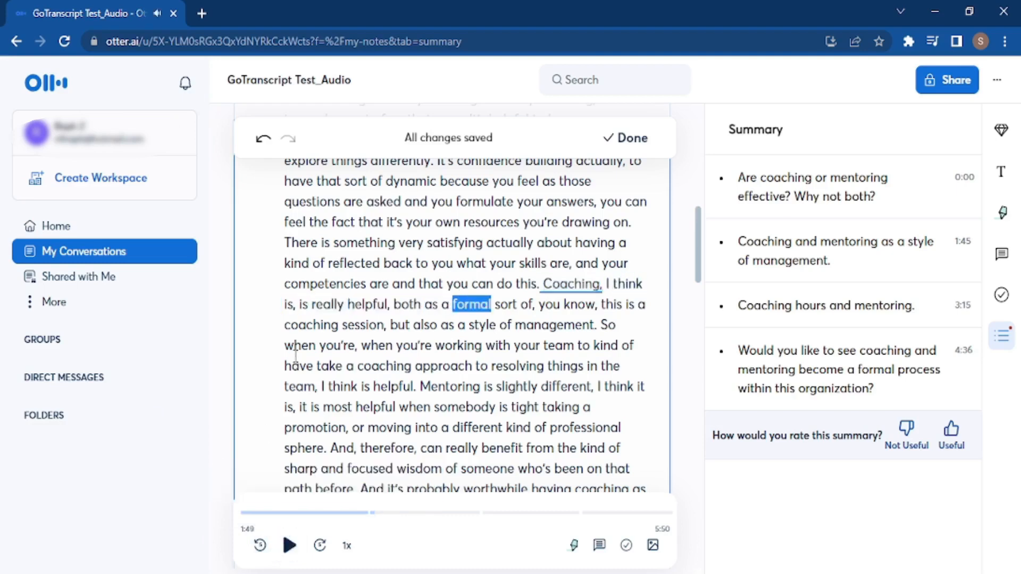
left_click(300, 304)
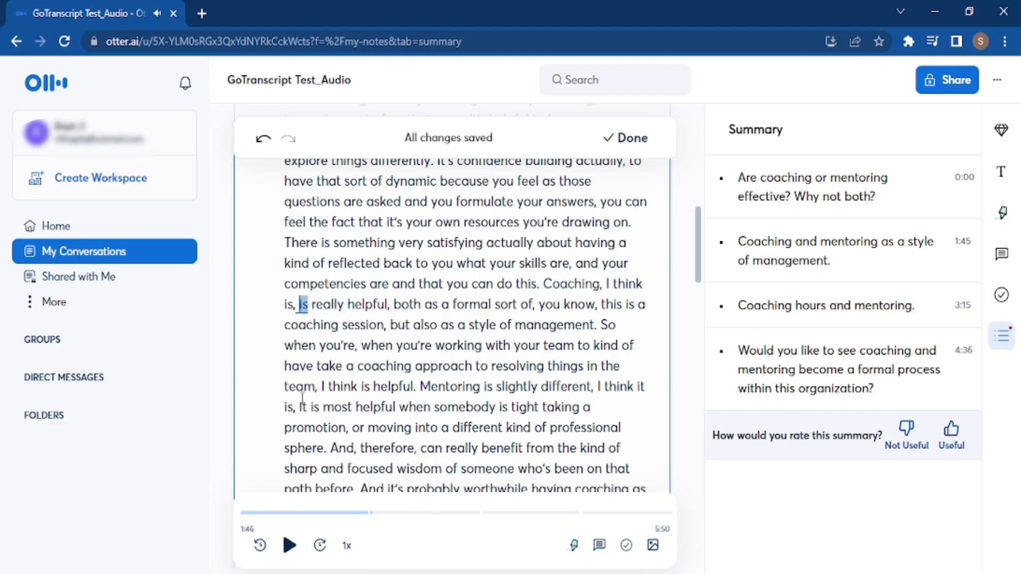
key("BackSpace")
key("BackSpace")
key("BackSpace")
key("BackSpace")
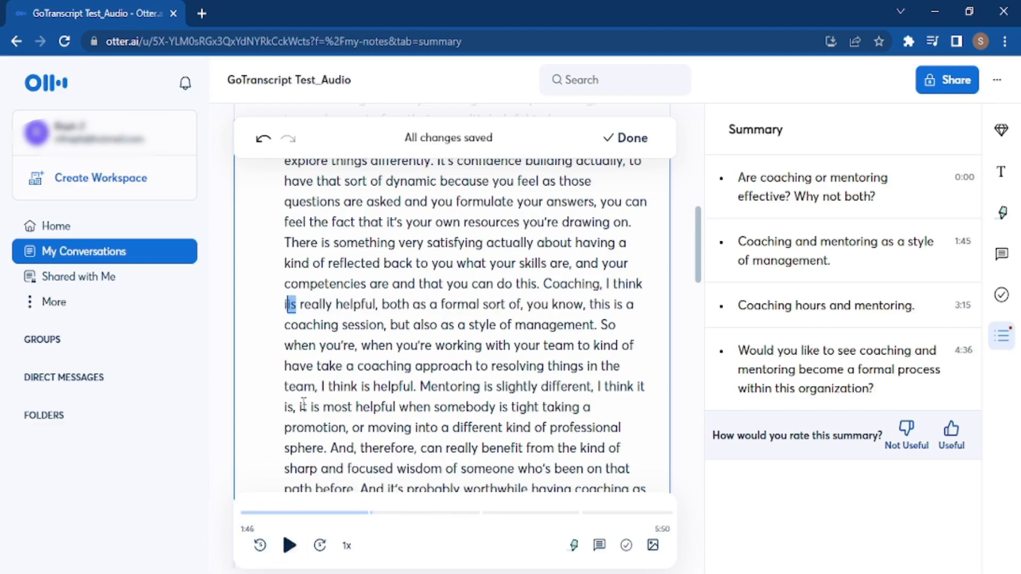
key("BackSpace")
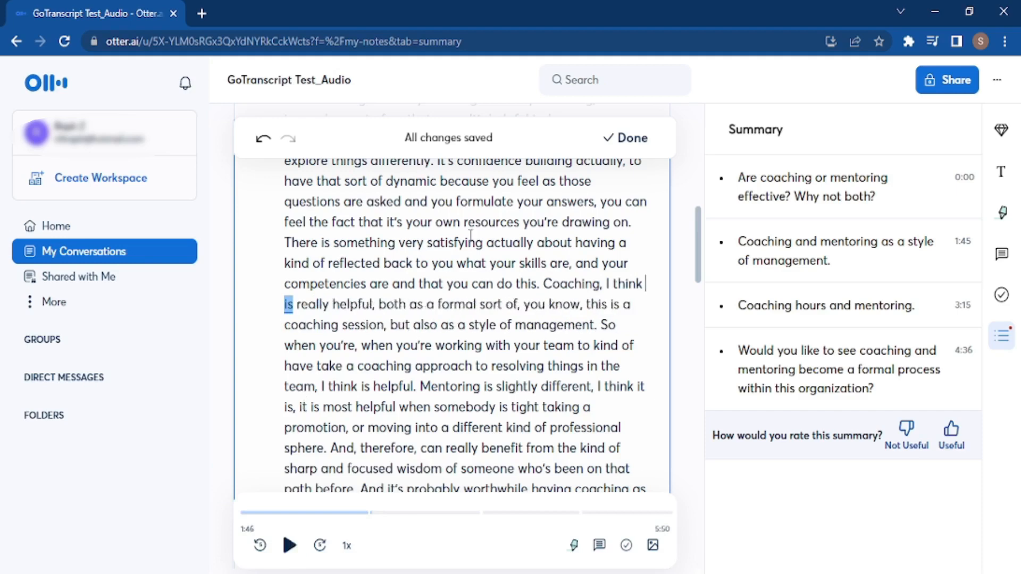
Replay the recording from "Coaching" up to "working", delete "So" and capitalize the next word so the sentence starts with "When you're".
left_click(552, 283)
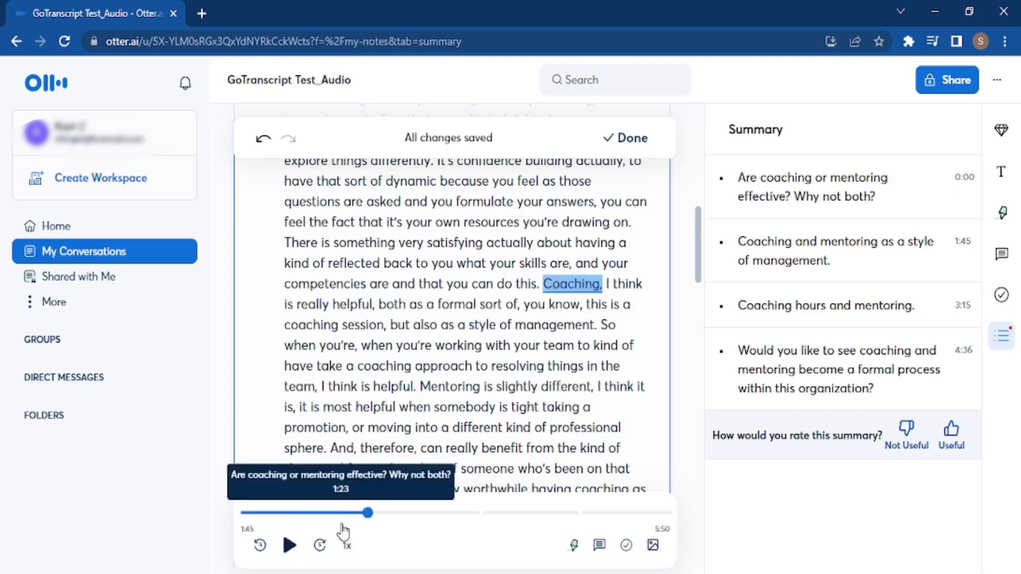
left_click(286, 548)
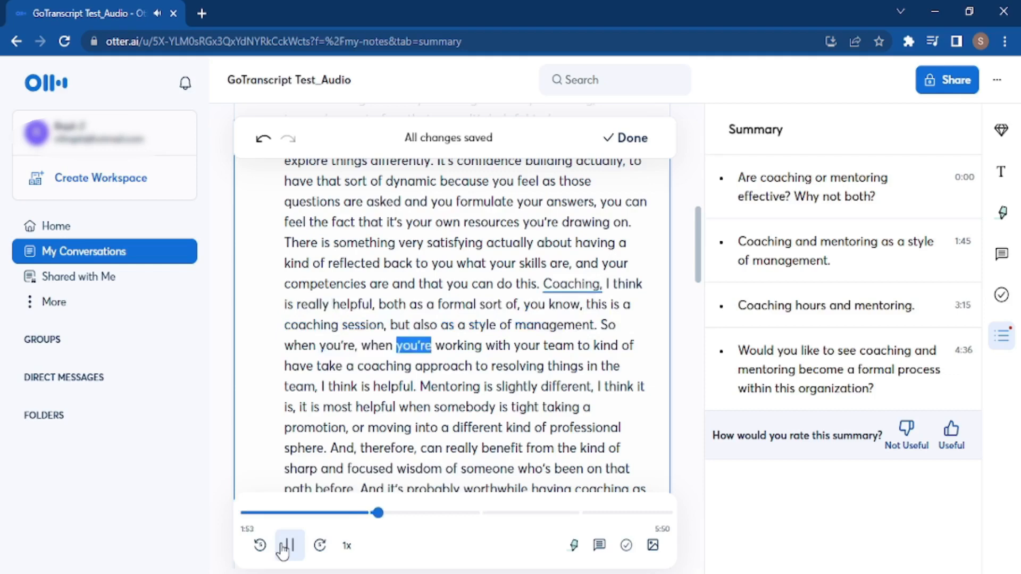
left_click(286, 546)
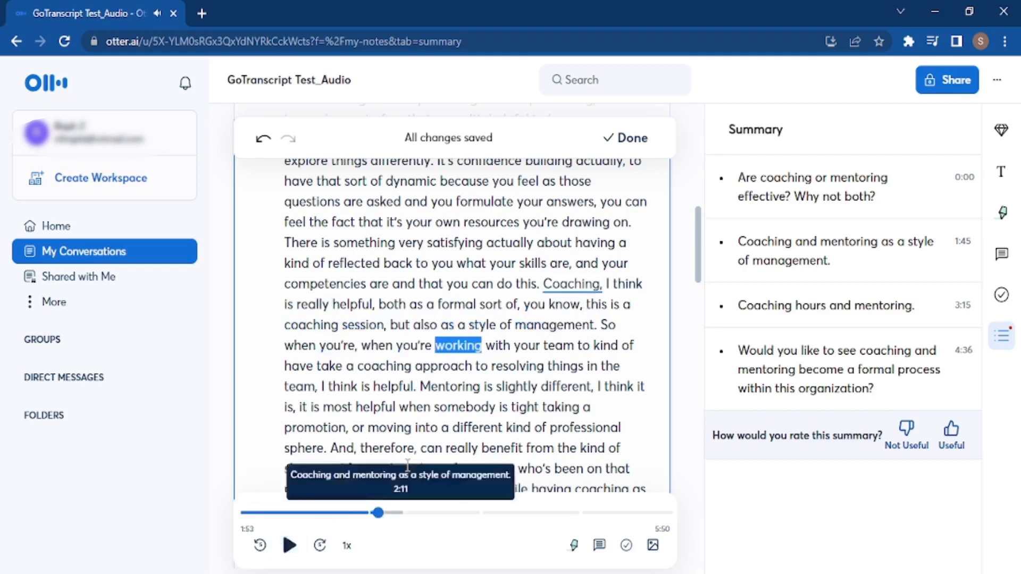
left_click(618, 324)
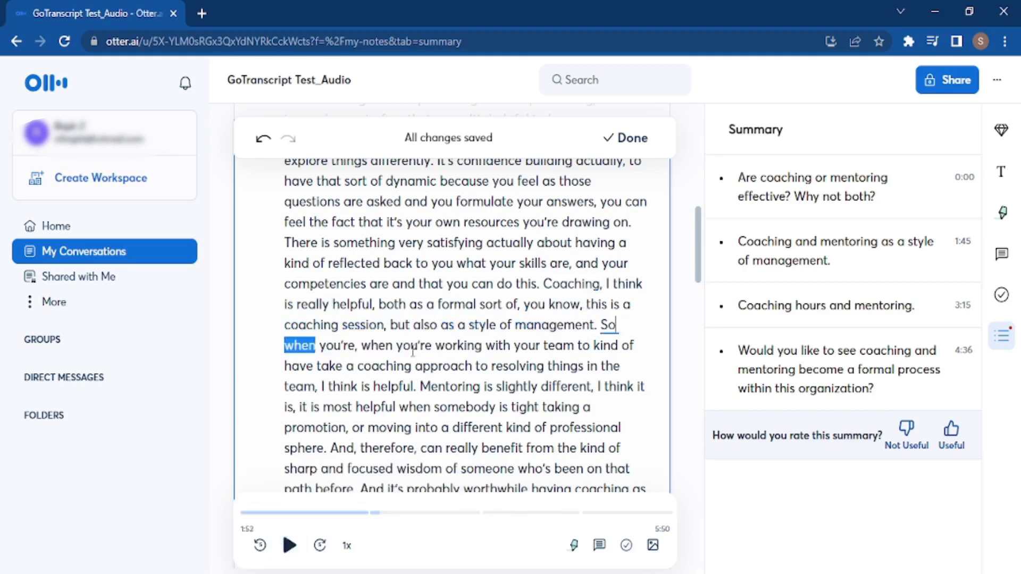
key("BackSpace")
key("BackSpace")
key("BackSpace")
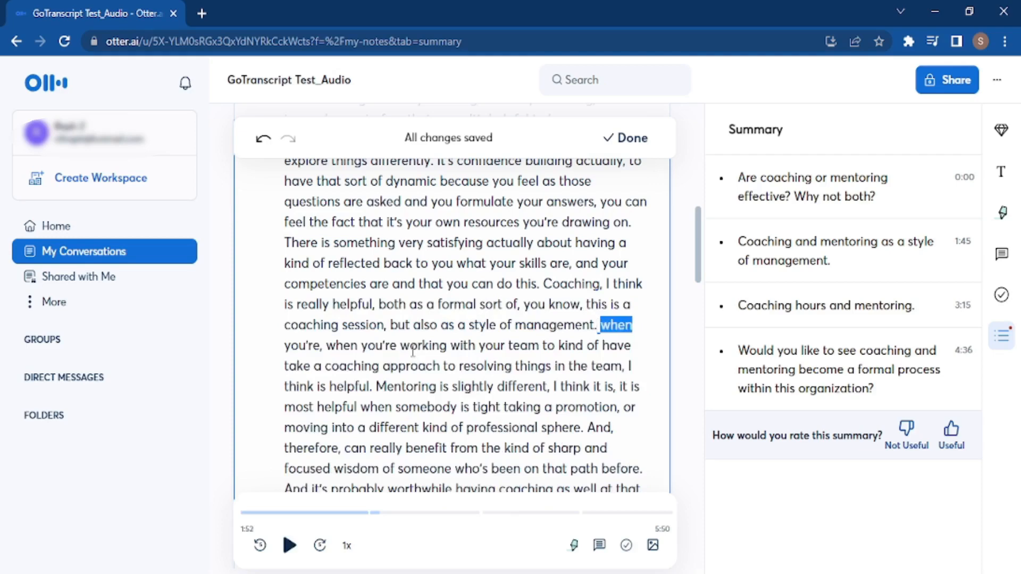
key("shift+Right")
type("W")
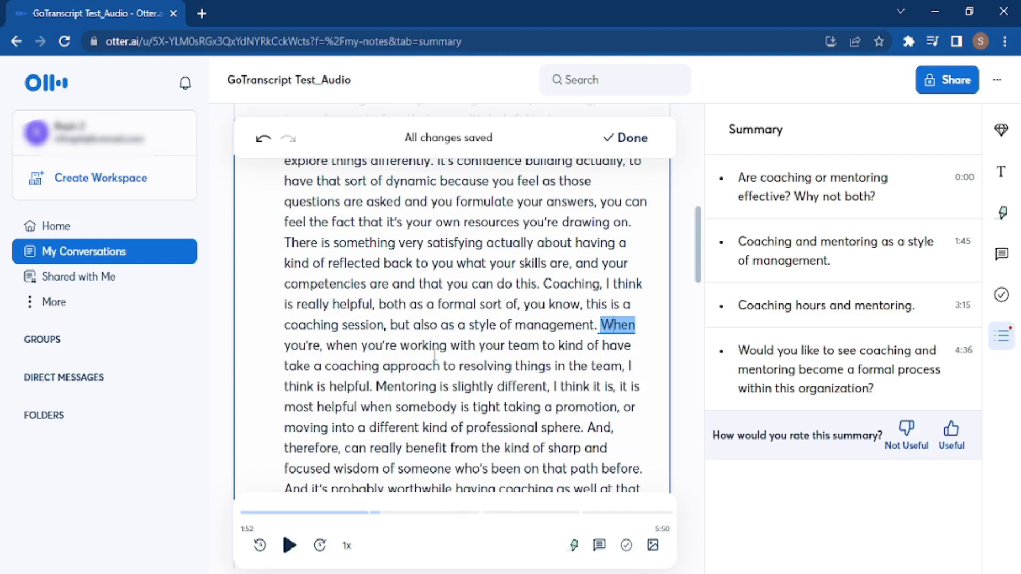
Play the recording from "When" up to "team" and delete the repeated ", when you're" so the sentence begins "When you're working".
left_click(289, 546)
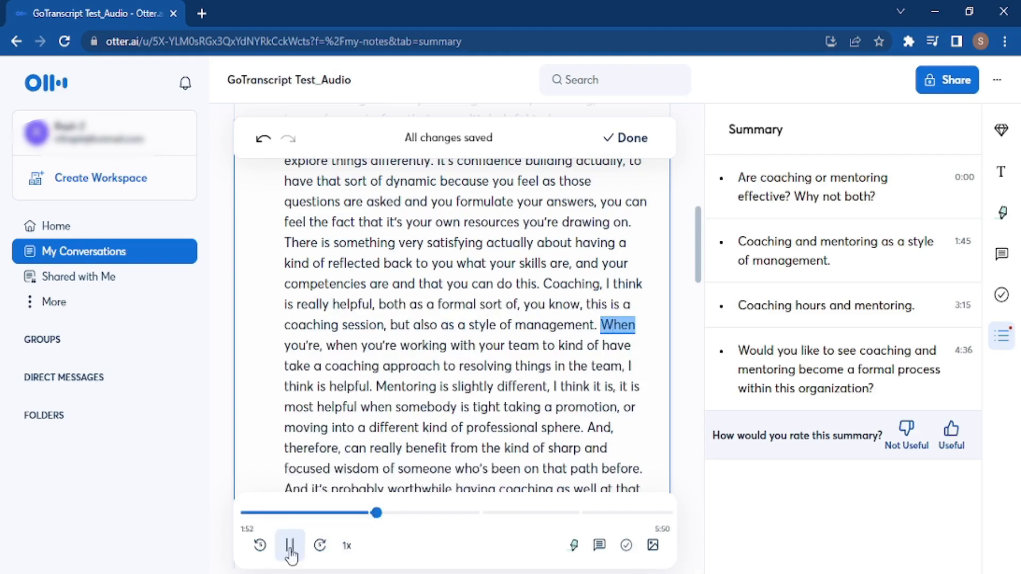
left_click(290, 545)
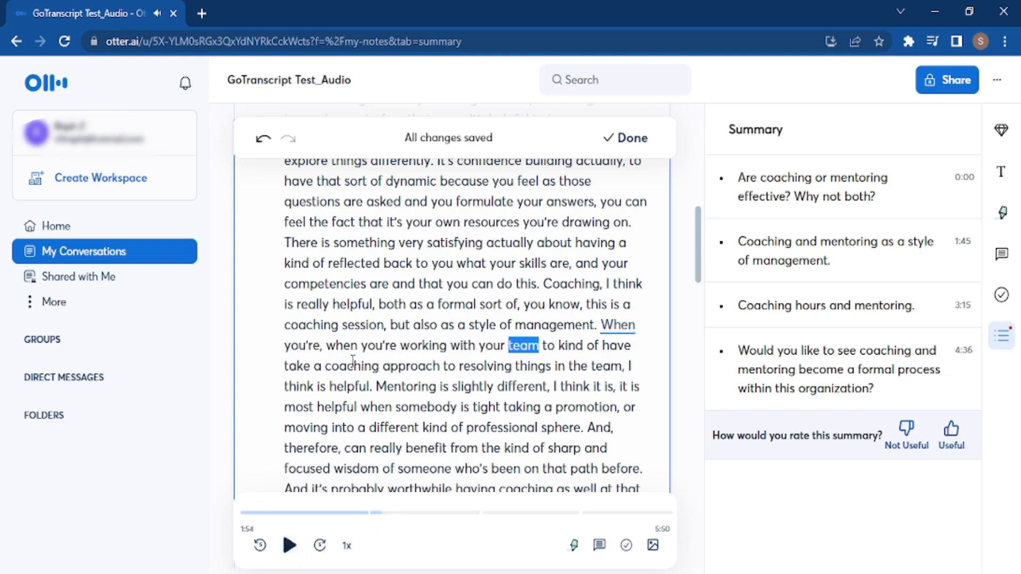
left_click(398, 345)
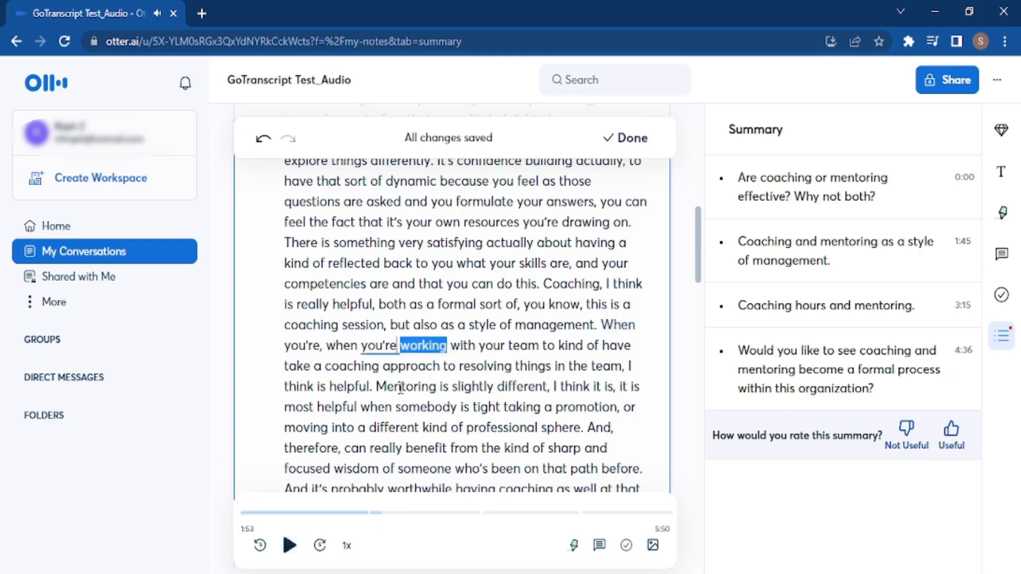
key("BackSpace")
key("BackSpace")
key("BackSpace")
key("BackSpace")
key("BackSpace")
key("BackSpace")
key("BackSpace")
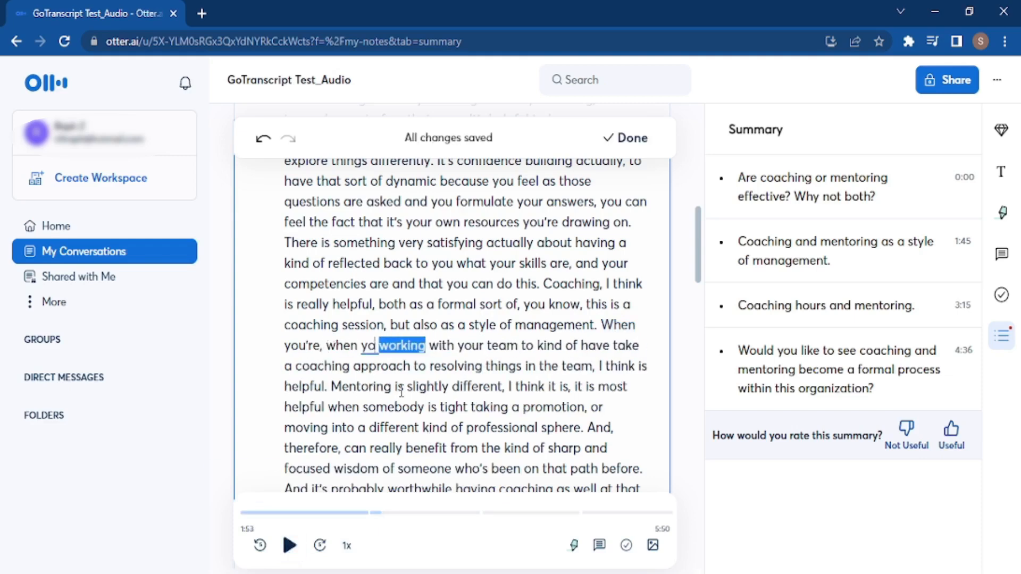
key("BackSpace")
key("BackSpace")
key("BackSpace")
key("BackSpace")
key("BackSpace")
key("BackSpace")
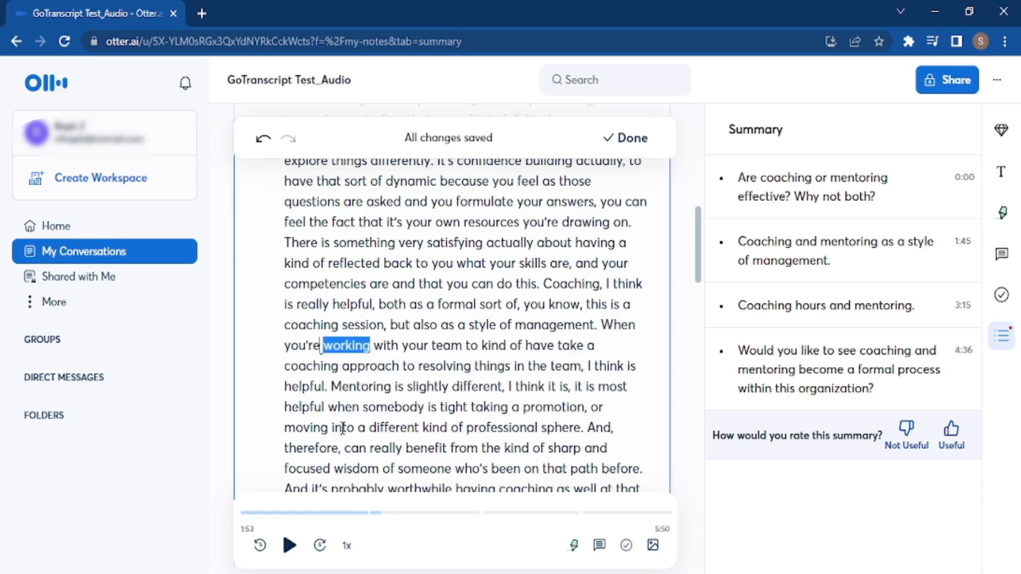
left_click(602, 325)
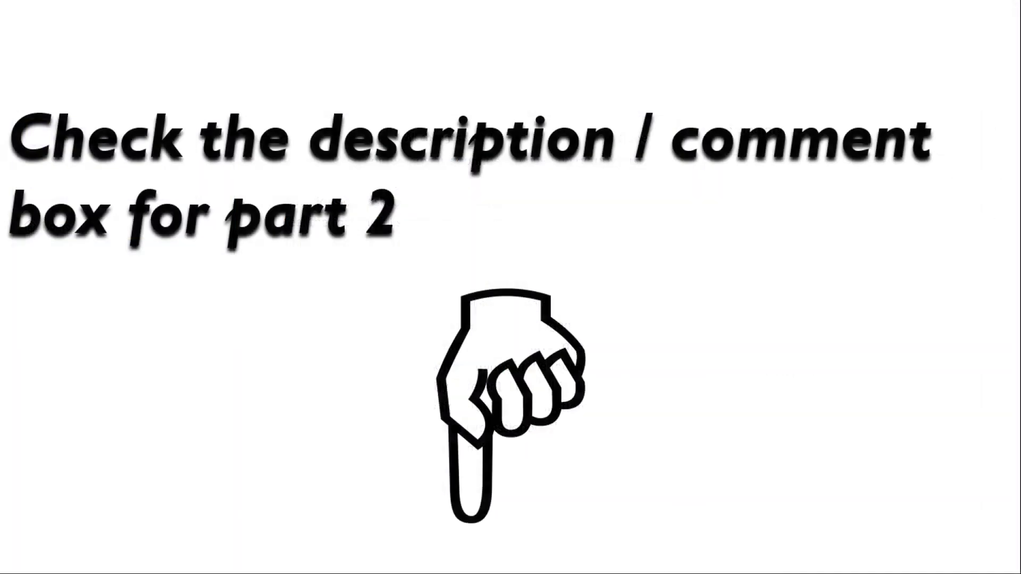